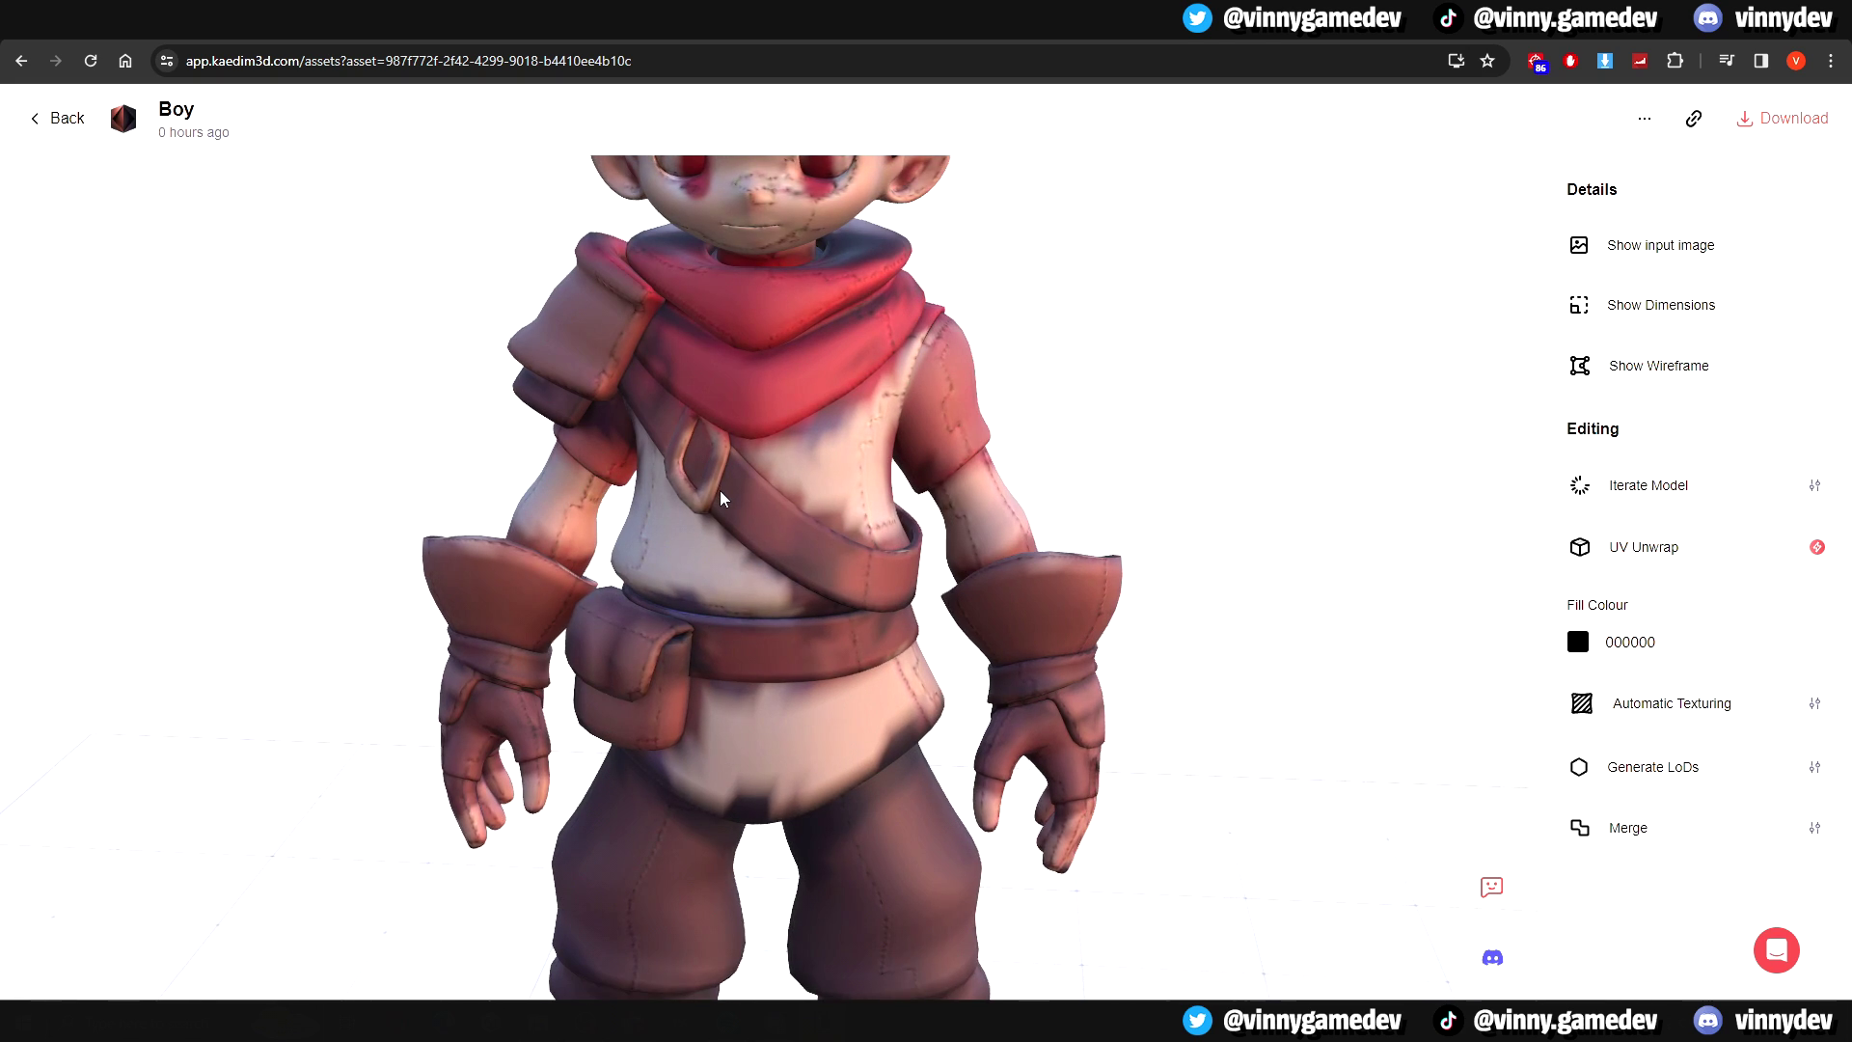
- Orbit the textured Boy toward a side view, then open the Boy asset in the studio
{"action": "left_click_drag", "start_coordinate": [754, 497], "coordinate": [837, 476]}
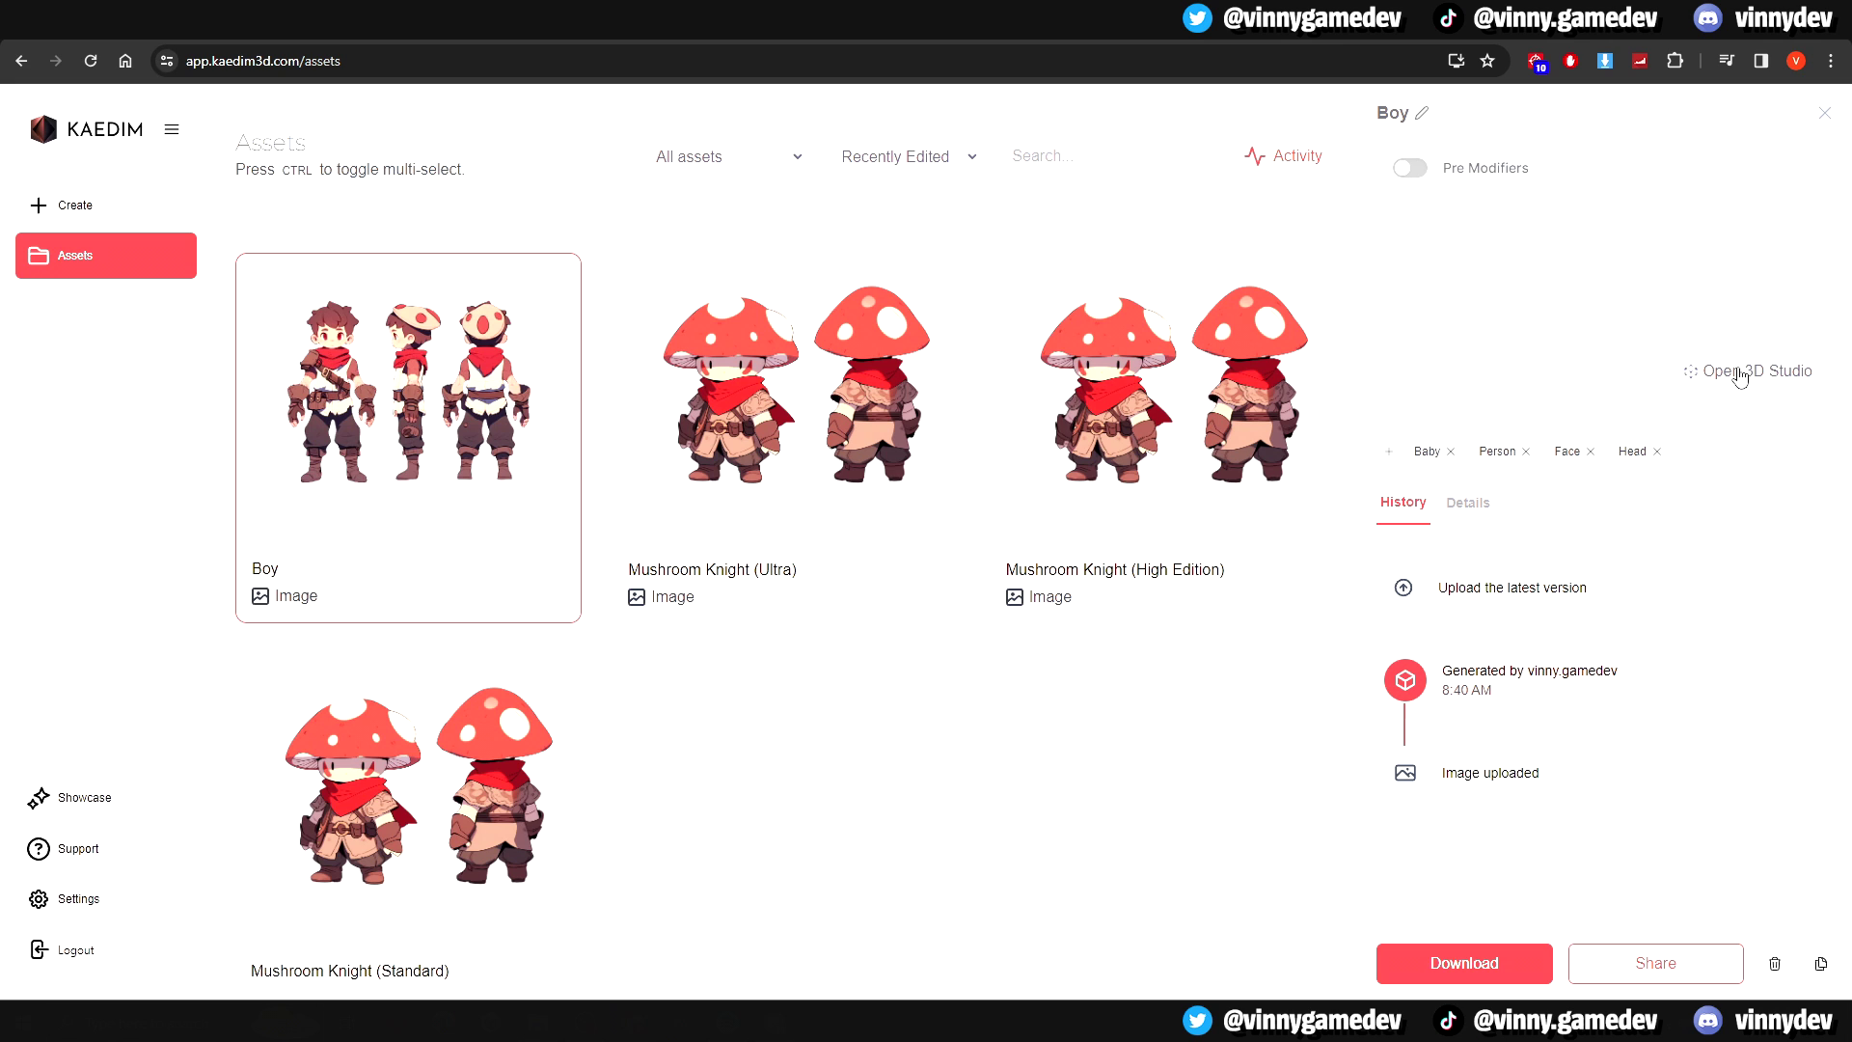
{"action": "left_click", "coordinate": [1739, 375]}
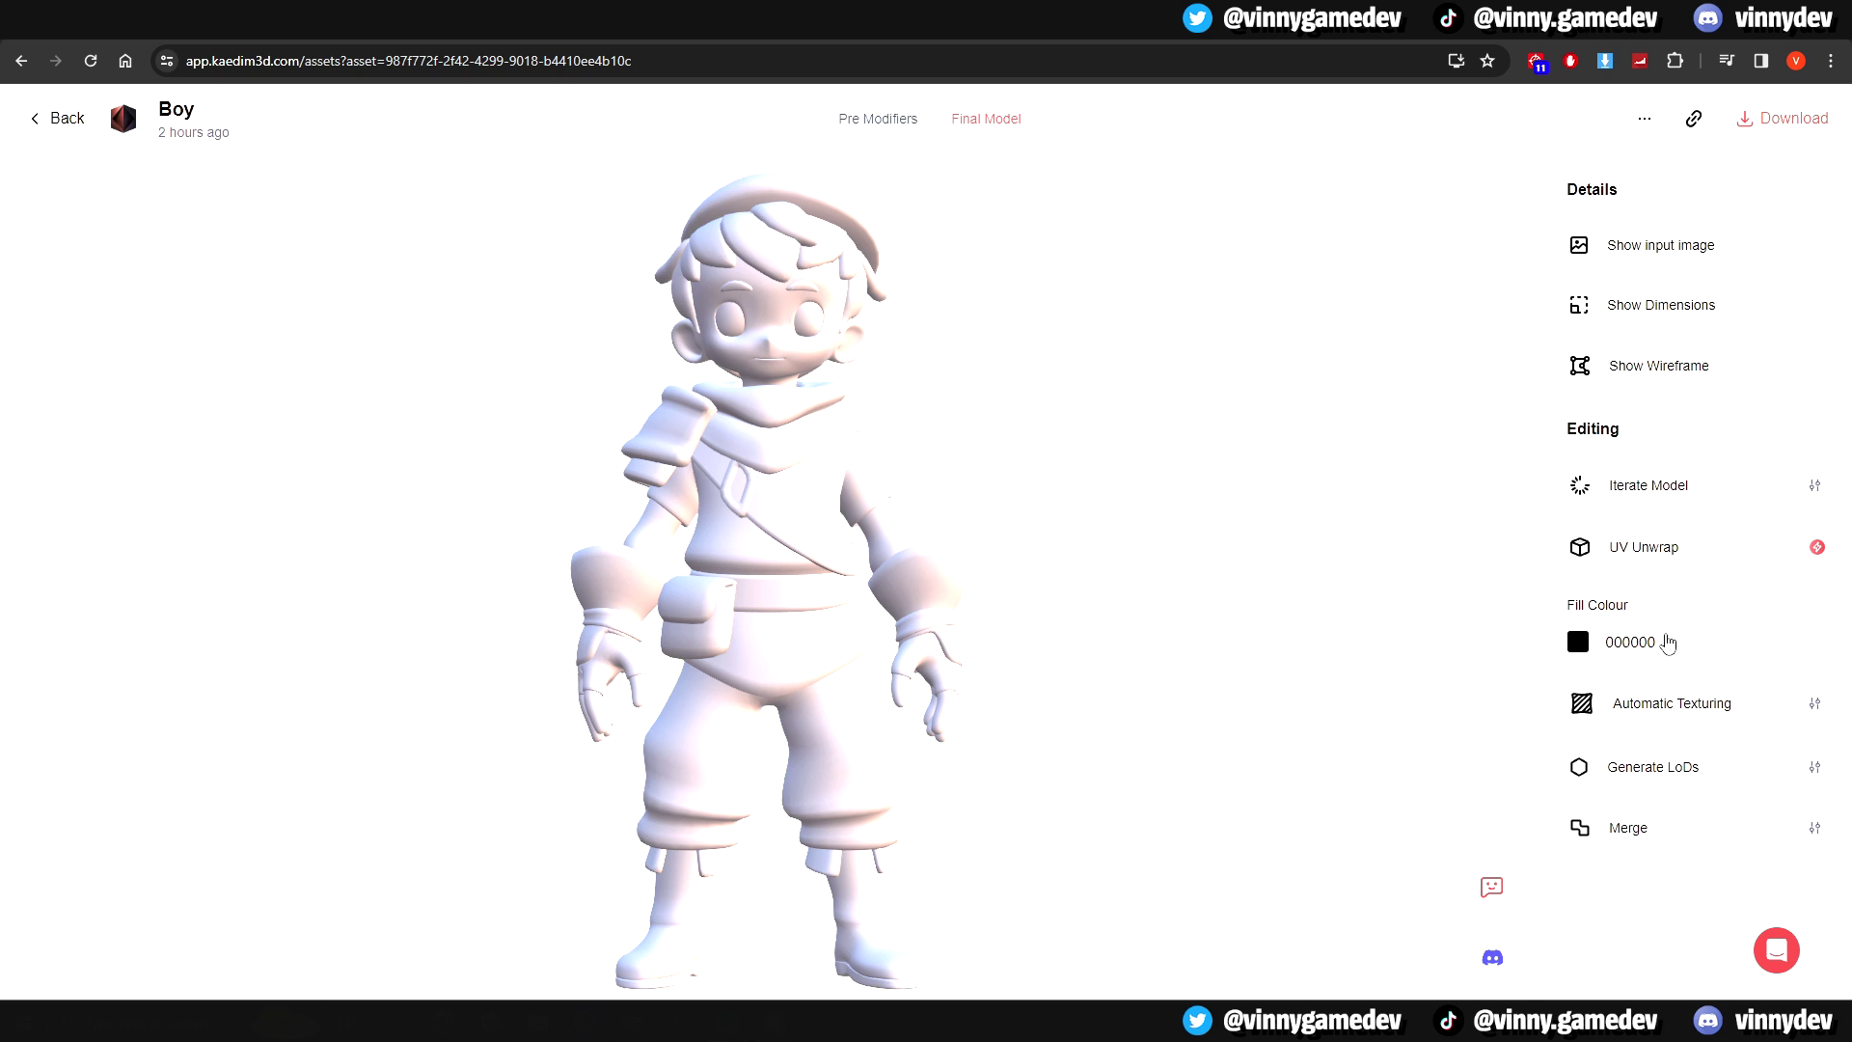
- Submit an Image Projection texturing job using the original image.jpg as the Boy's front view
{"action": "left_click", "coordinate": [1670, 706]}
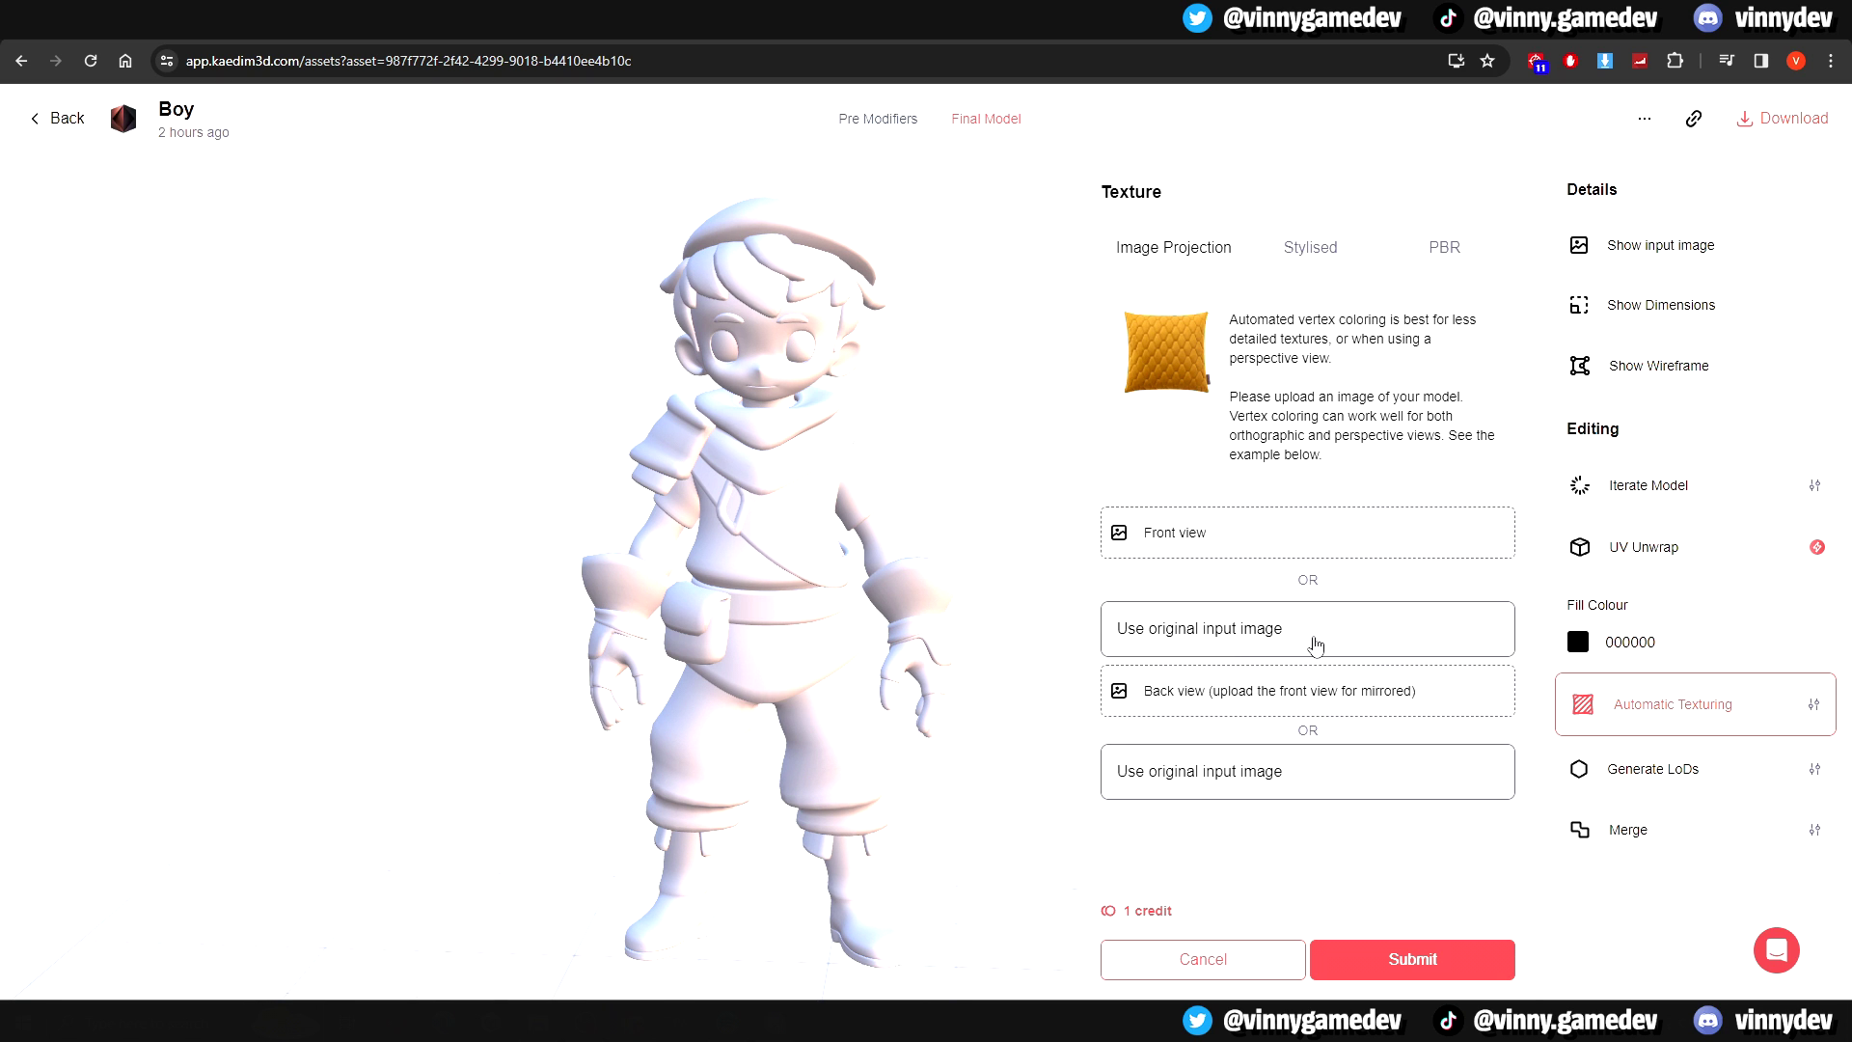
{"action": "left_click", "coordinate": [1315, 642]}
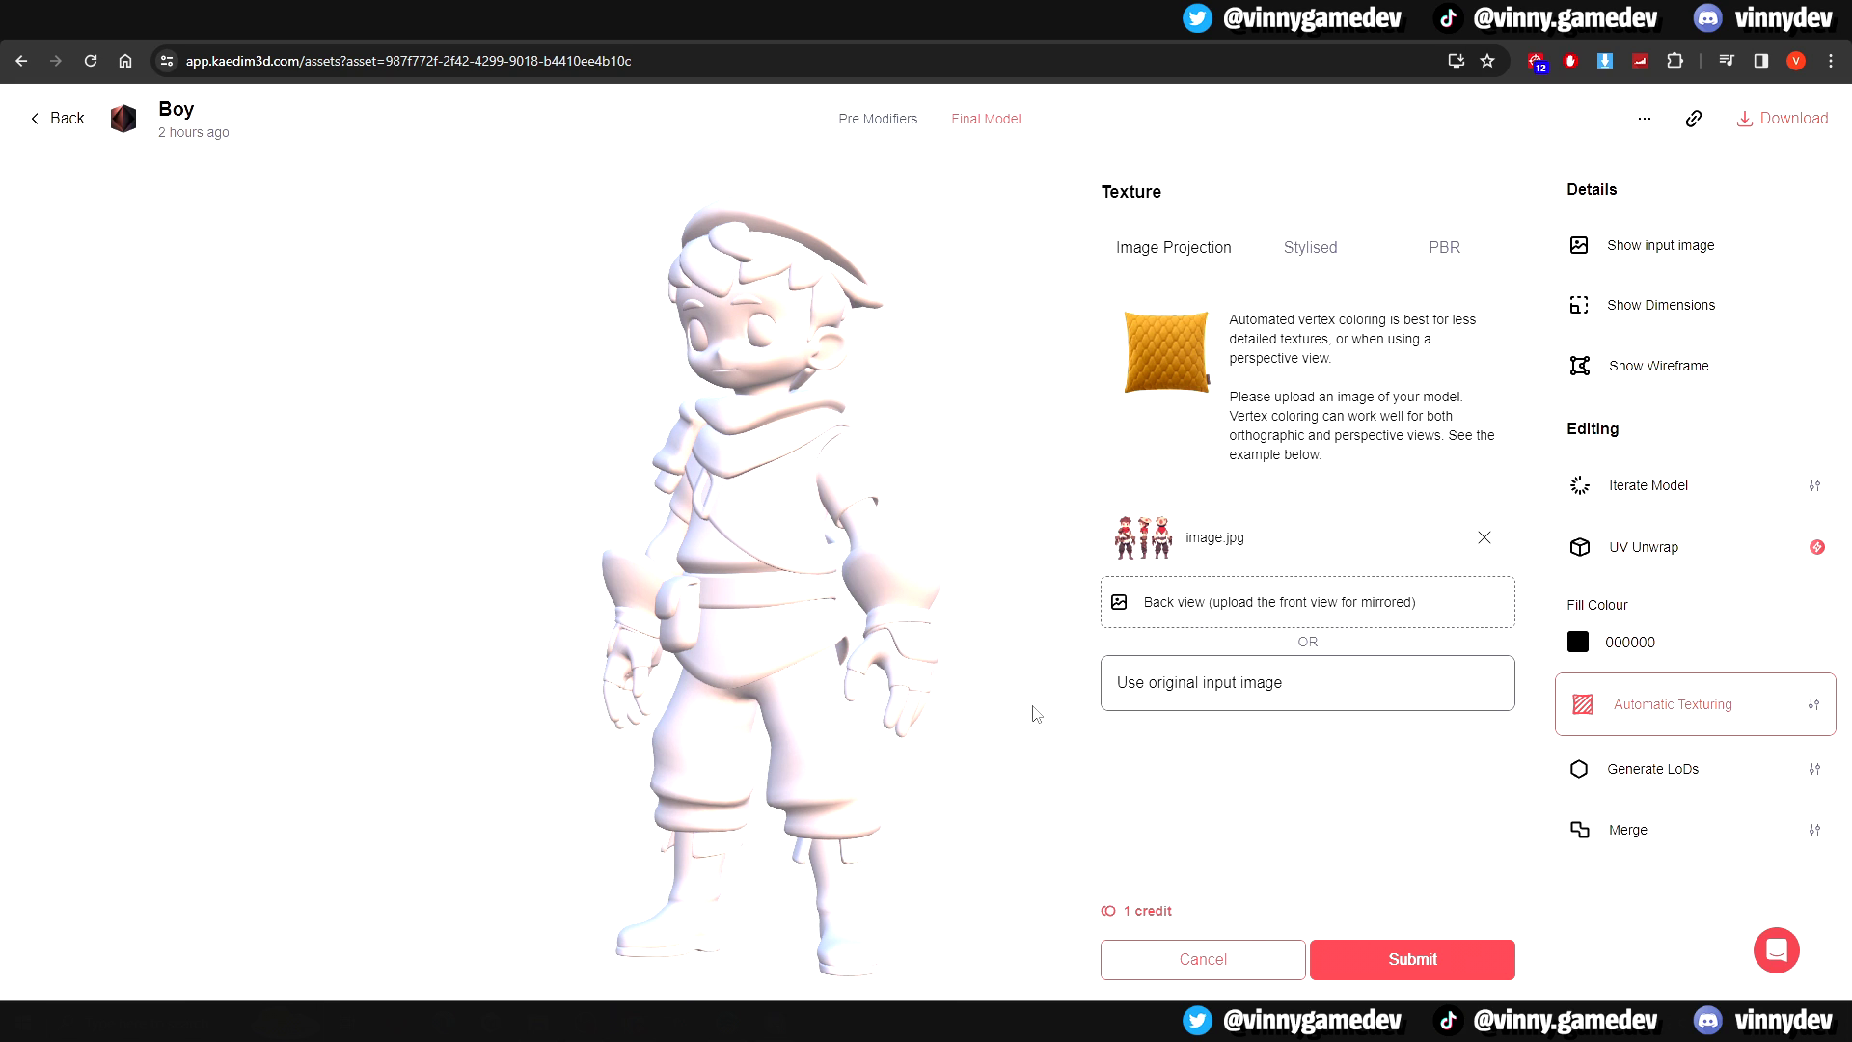
{"action": "left_click", "coordinate": [1472, 957]}
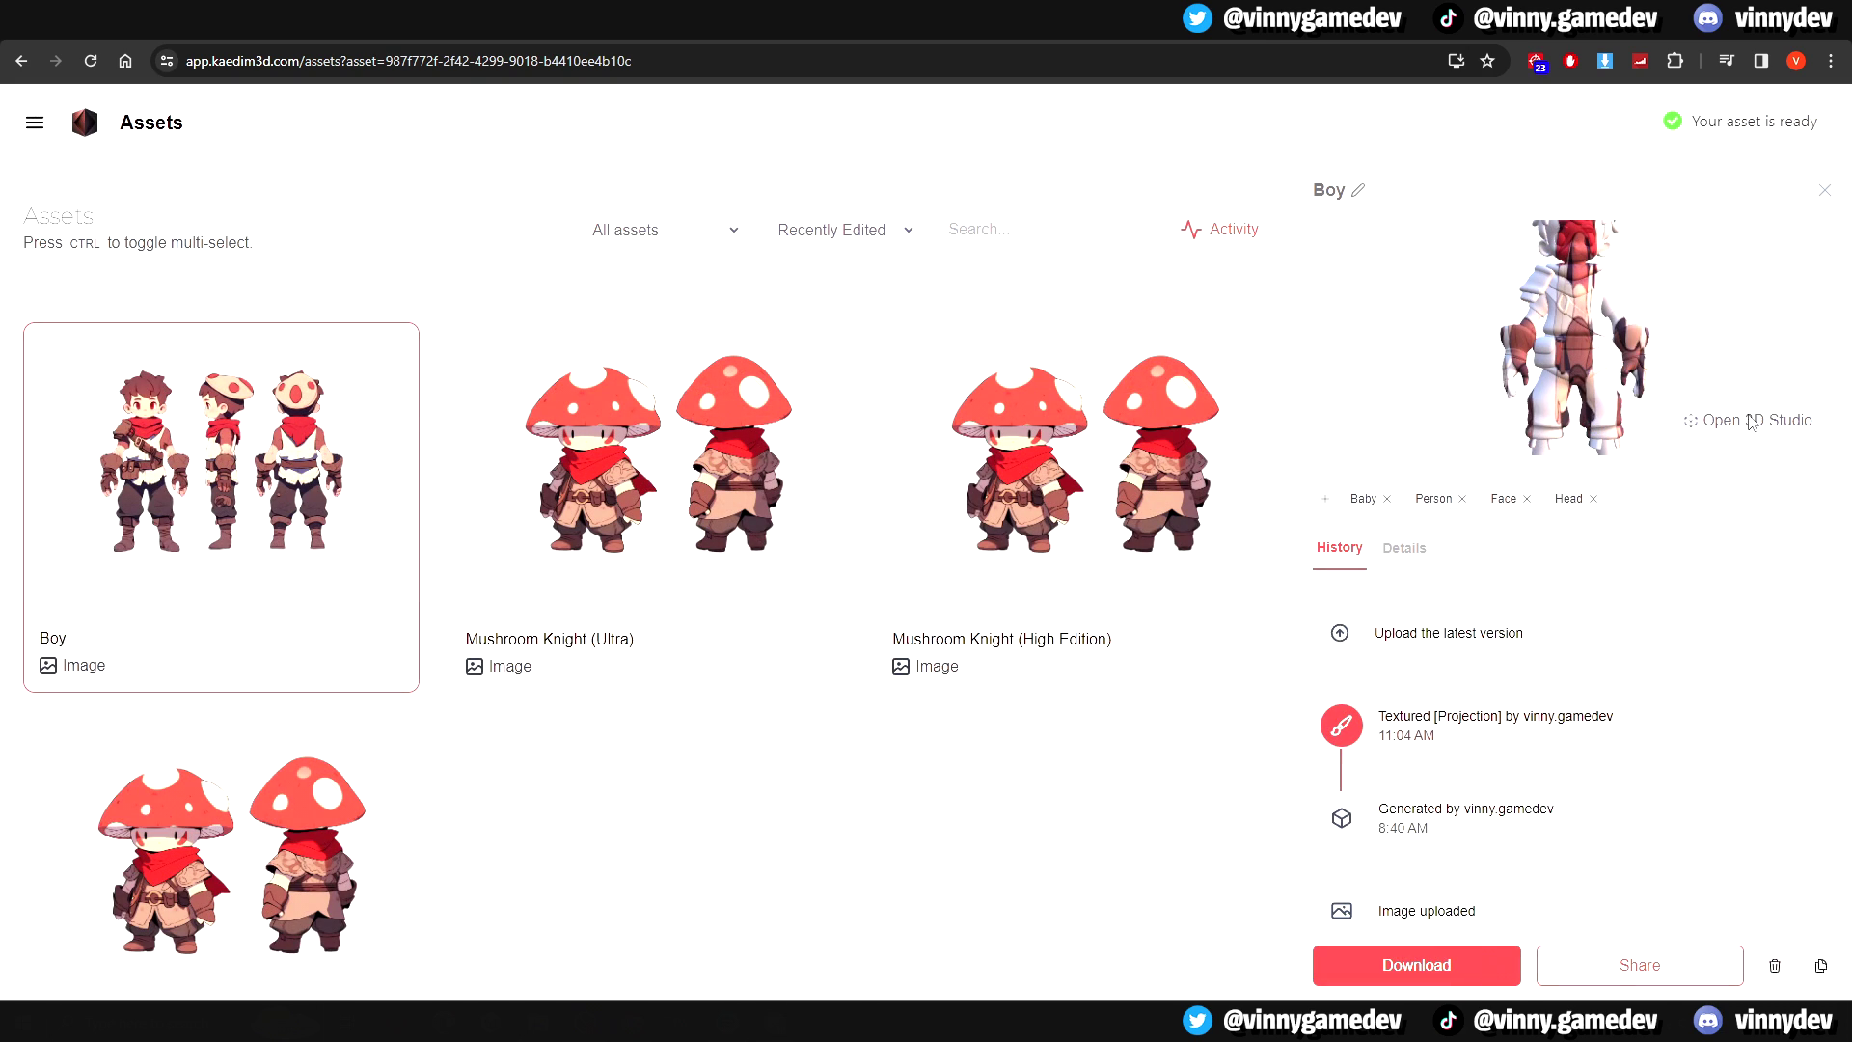
- View the Boy from behind with the reference input image and dimensions displayed
{"action": "left_click", "coordinate": [1750, 422]}
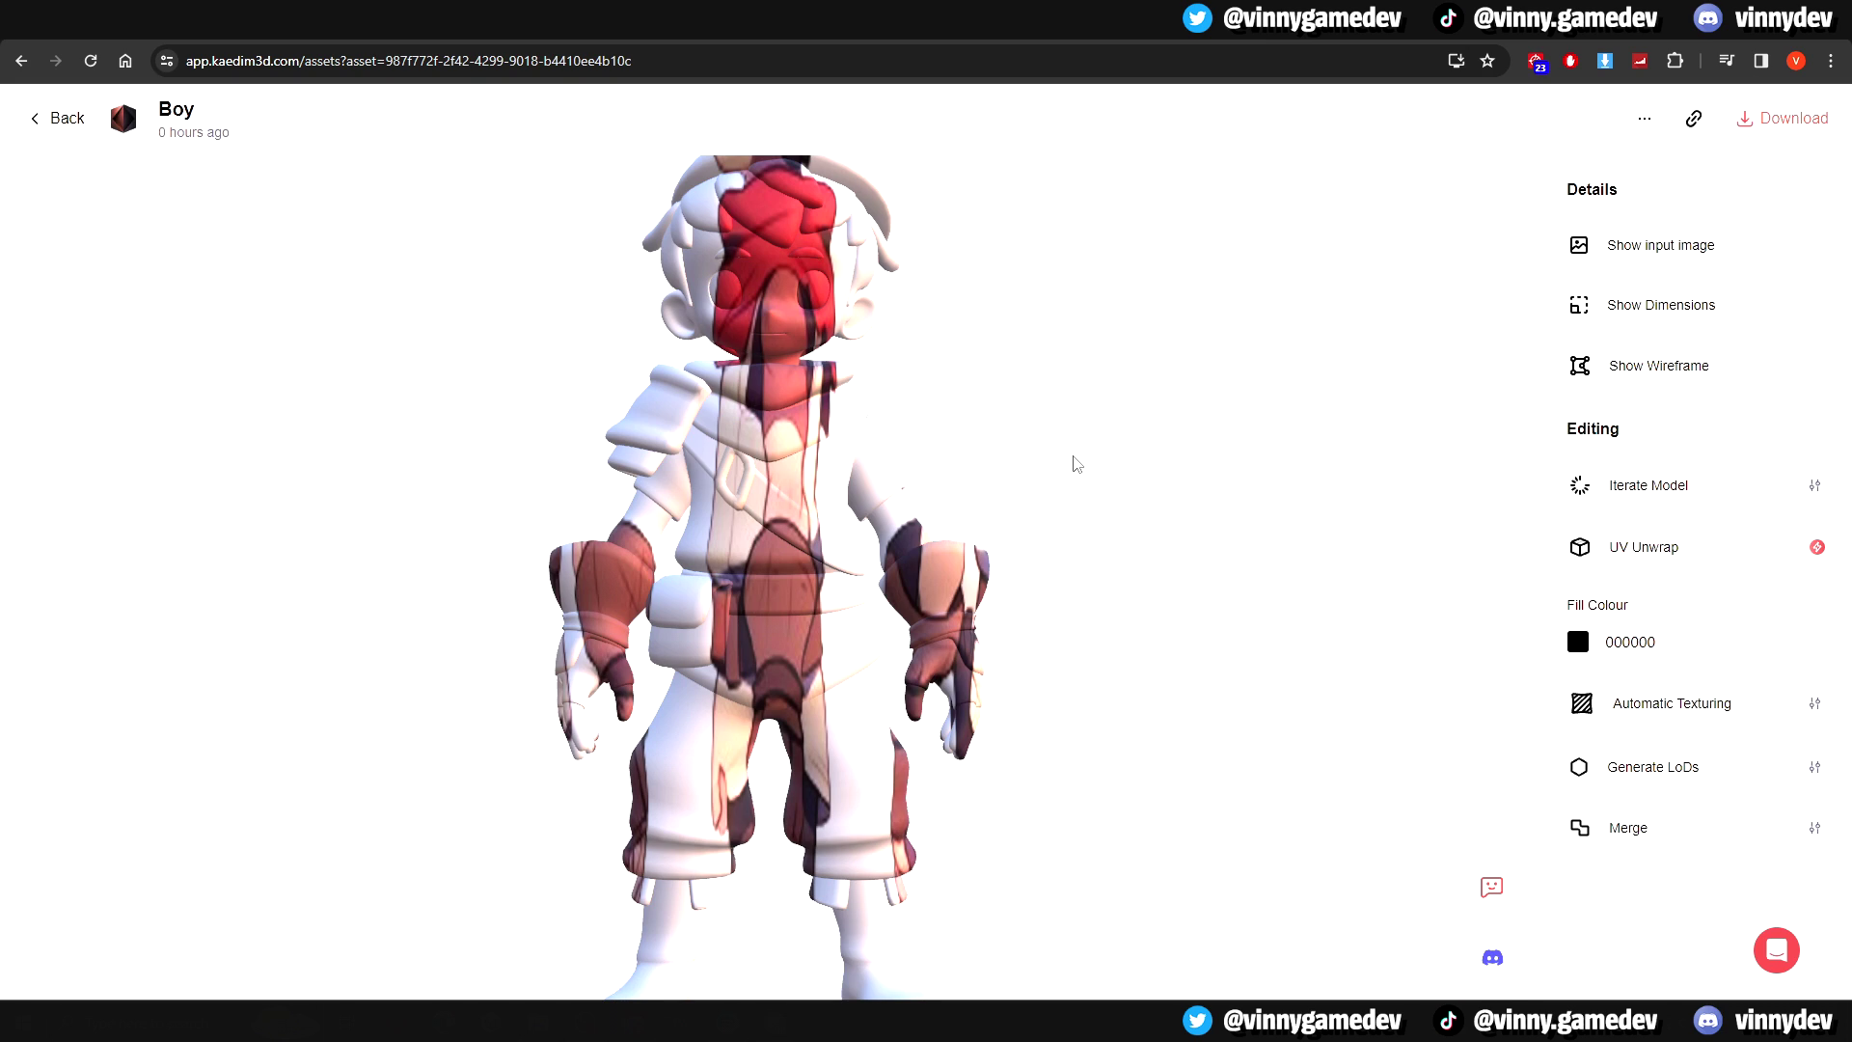
{"action": "left_click_drag", "start_coordinate": [1016, 496], "coordinate": [298, 488]}
{"action": "left_click", "coordinate": [1661, 245]}
{"action": "left_click", "coordinate": [1660, 305]}
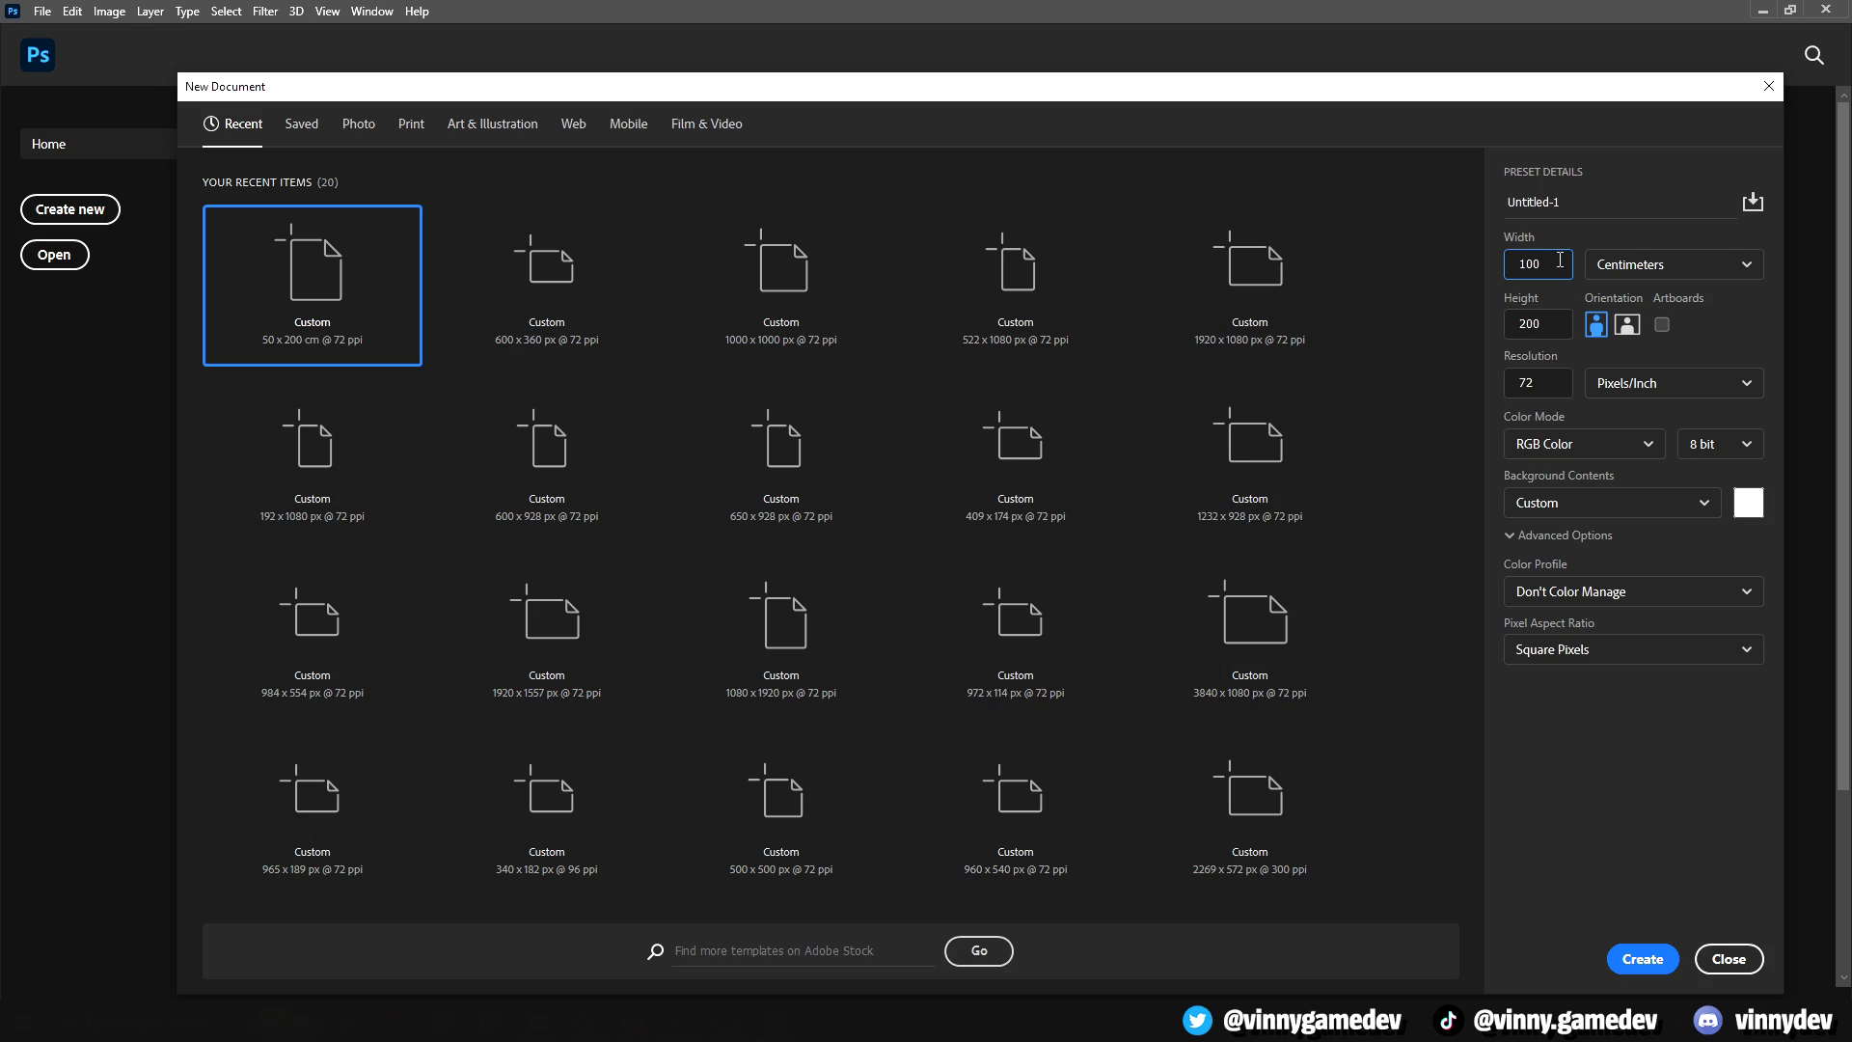
- Set the document width to 99.69 cm and slightly enlarge the pasted character with Free Transform
{"action": "double_click", "coordinate": [1495, 260]}
{"action": "type", "text": "99.69"}
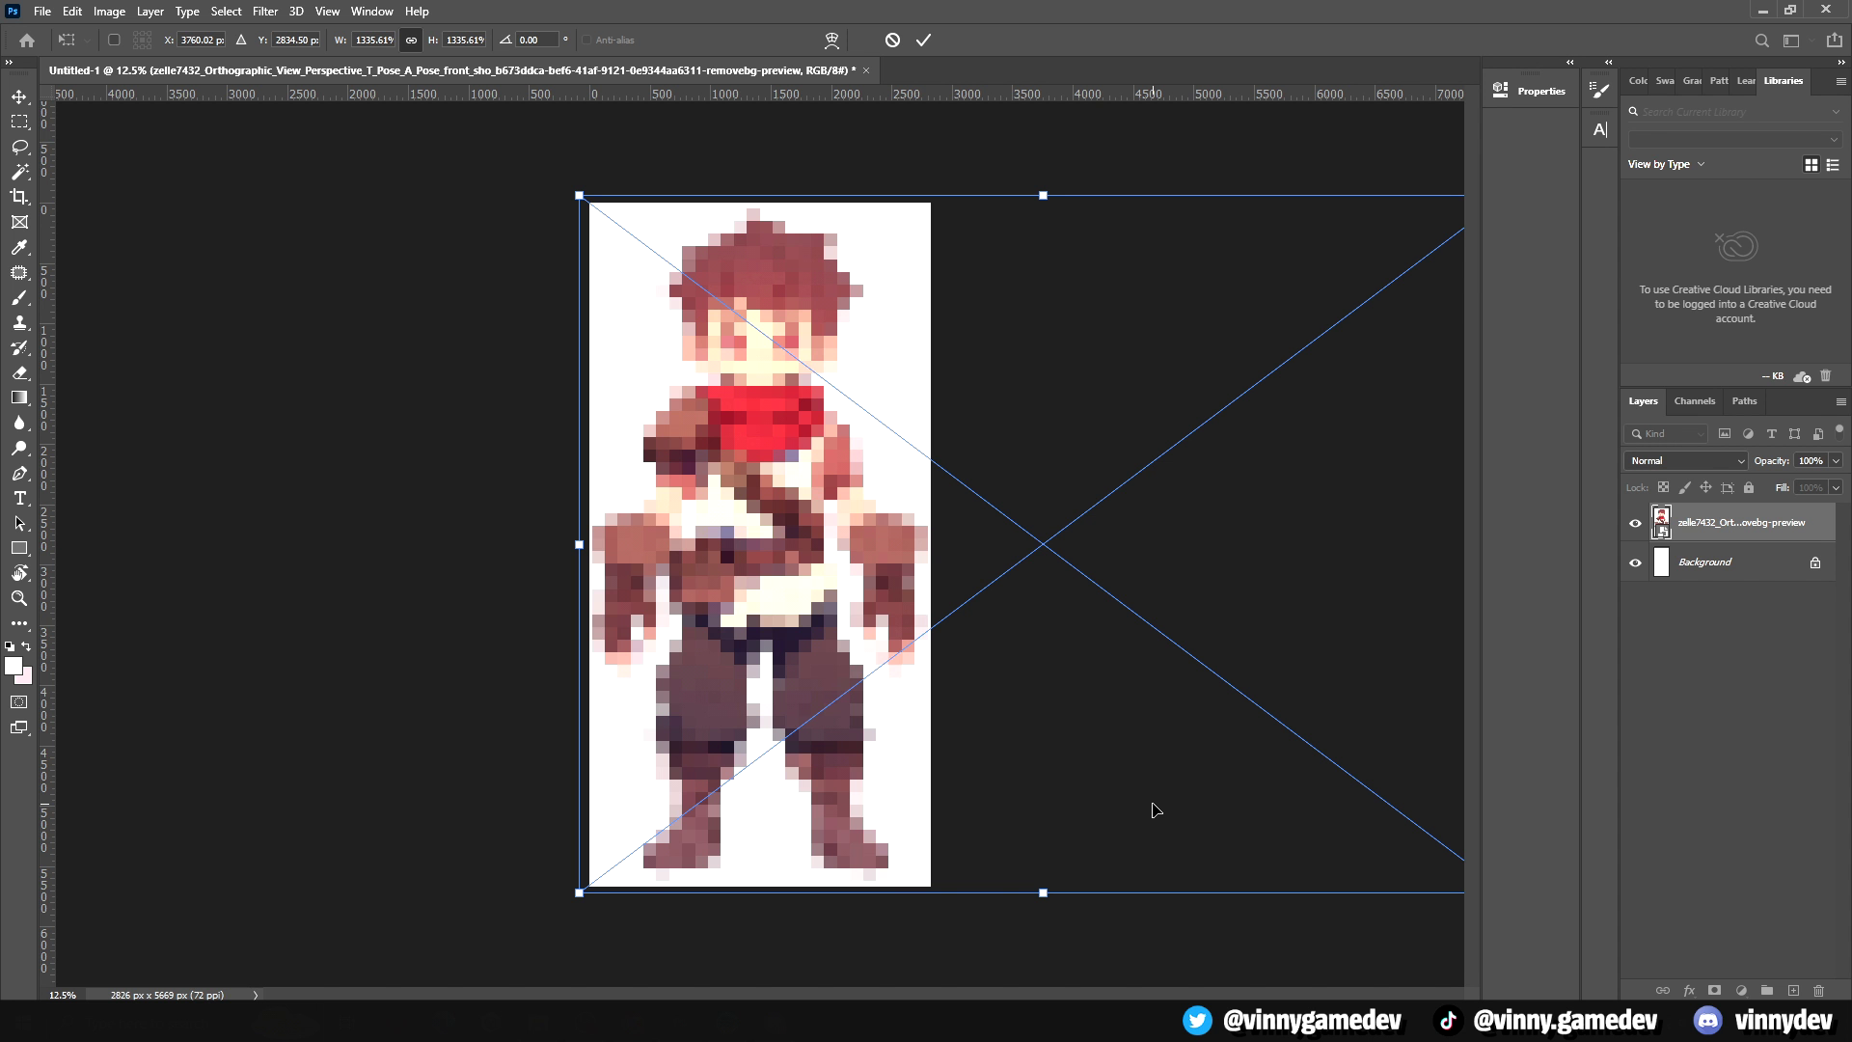
{"action": "key", "text": "Return"}
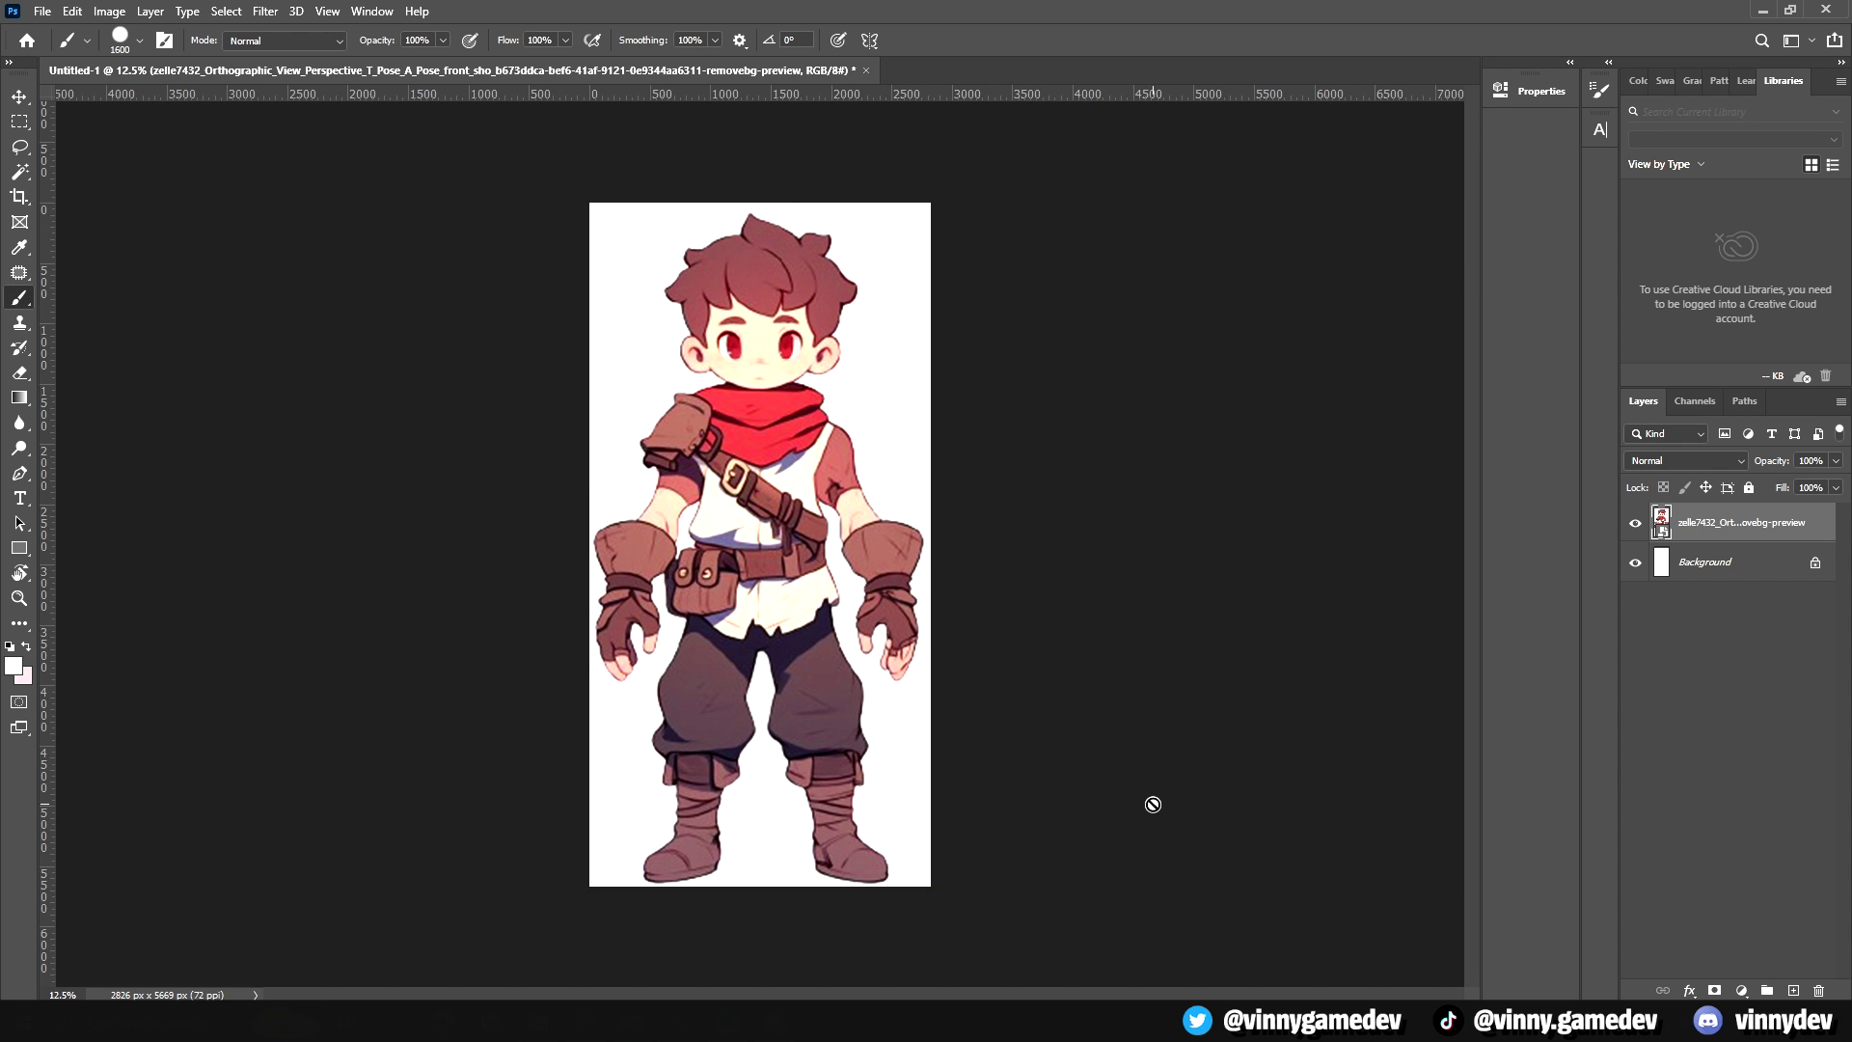
{"action": "key", "text": "ctrl+t"}
{"action": "left_click_drag", "start_coordinate": [579, 197], "coordinate": [577, 194]}
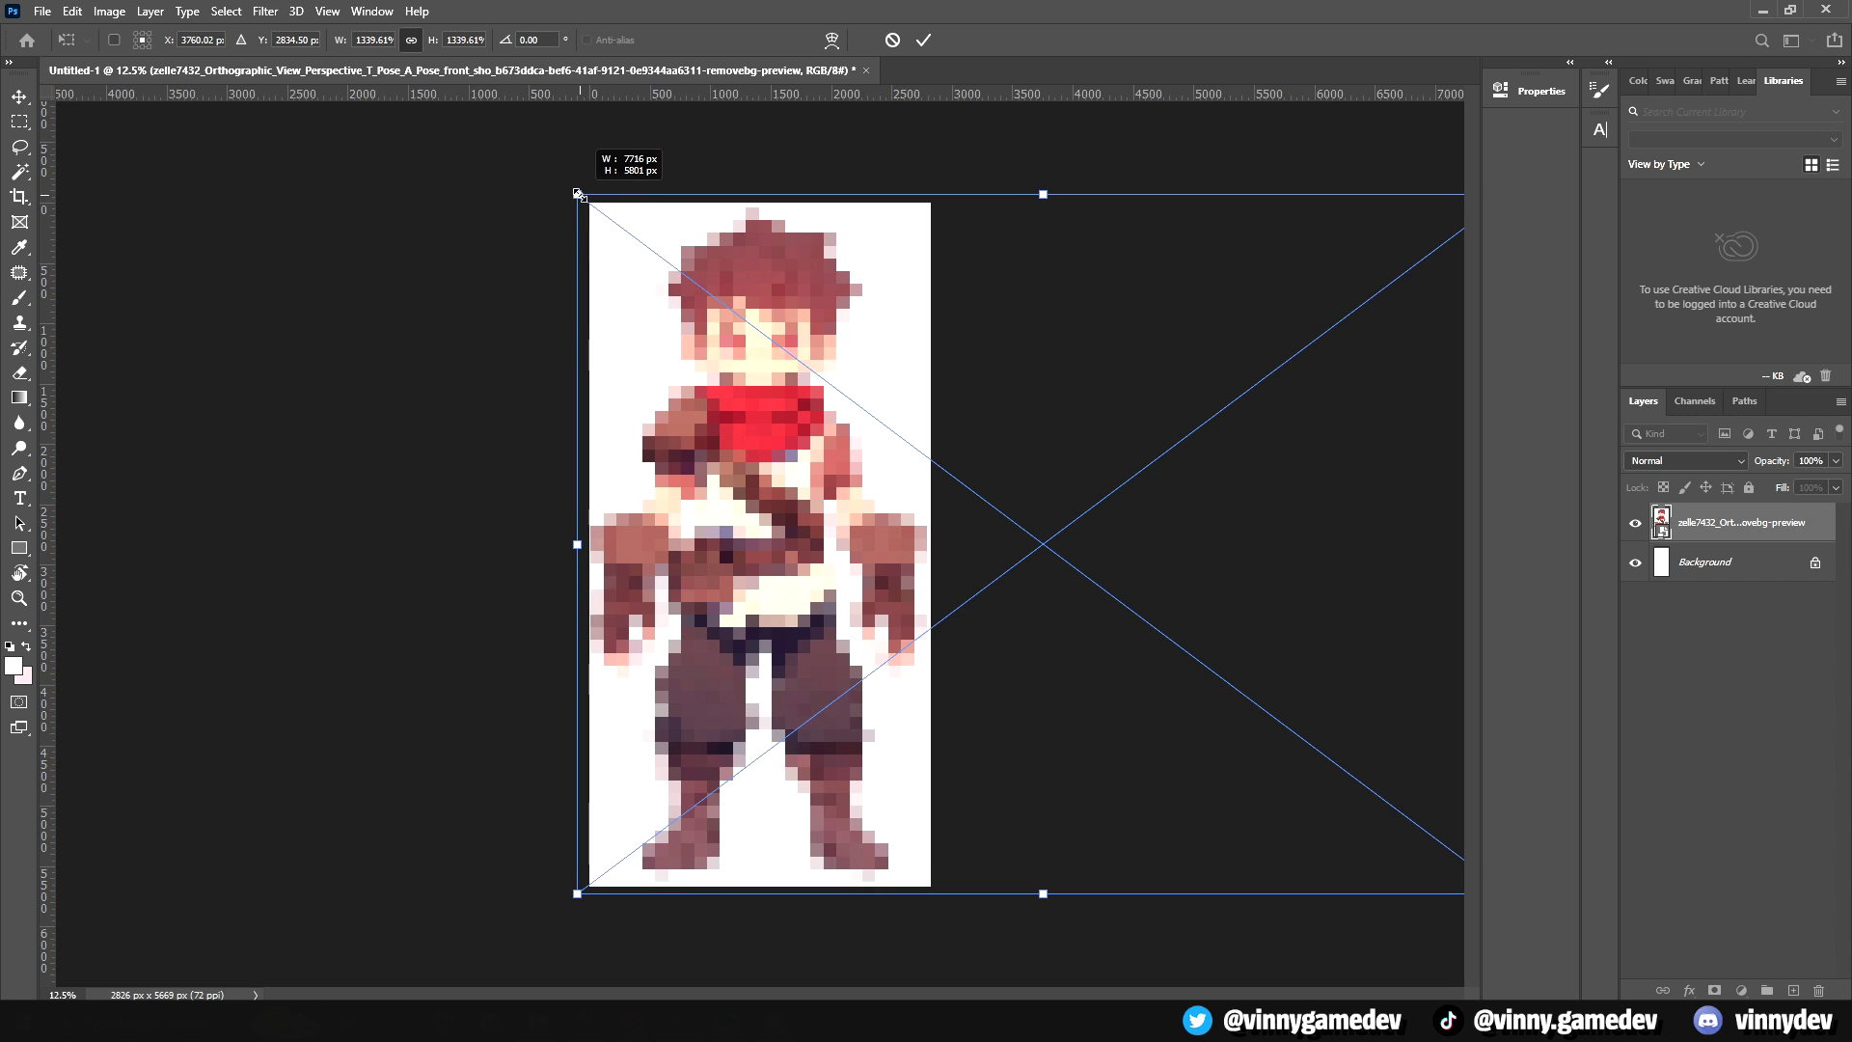
{"action": "key", "text": "Return"}
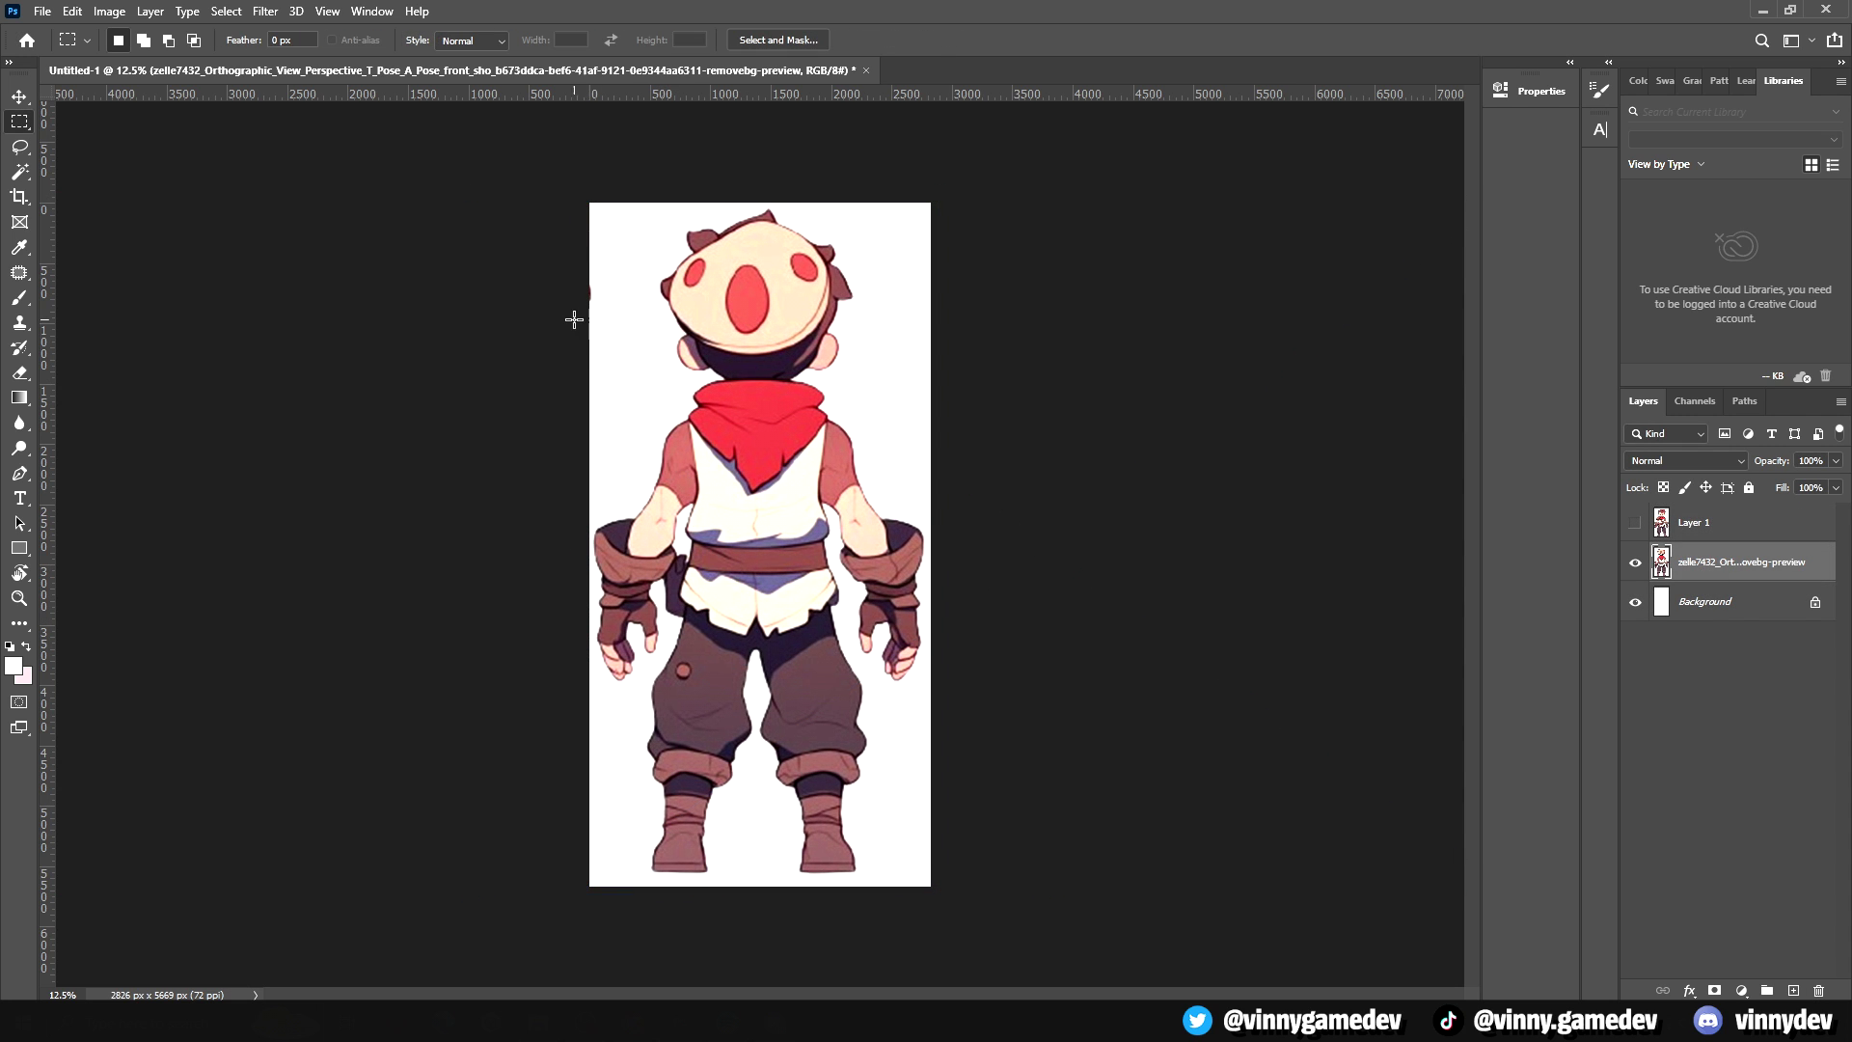
- Make Layer 1 visible and lower its opacity to about 53%
{"action": "key", "text": "e"}
{"action": "left_click", "coordinate": [42, 10]}
{"action": "left_click", "coordinate": [1635, 522]}
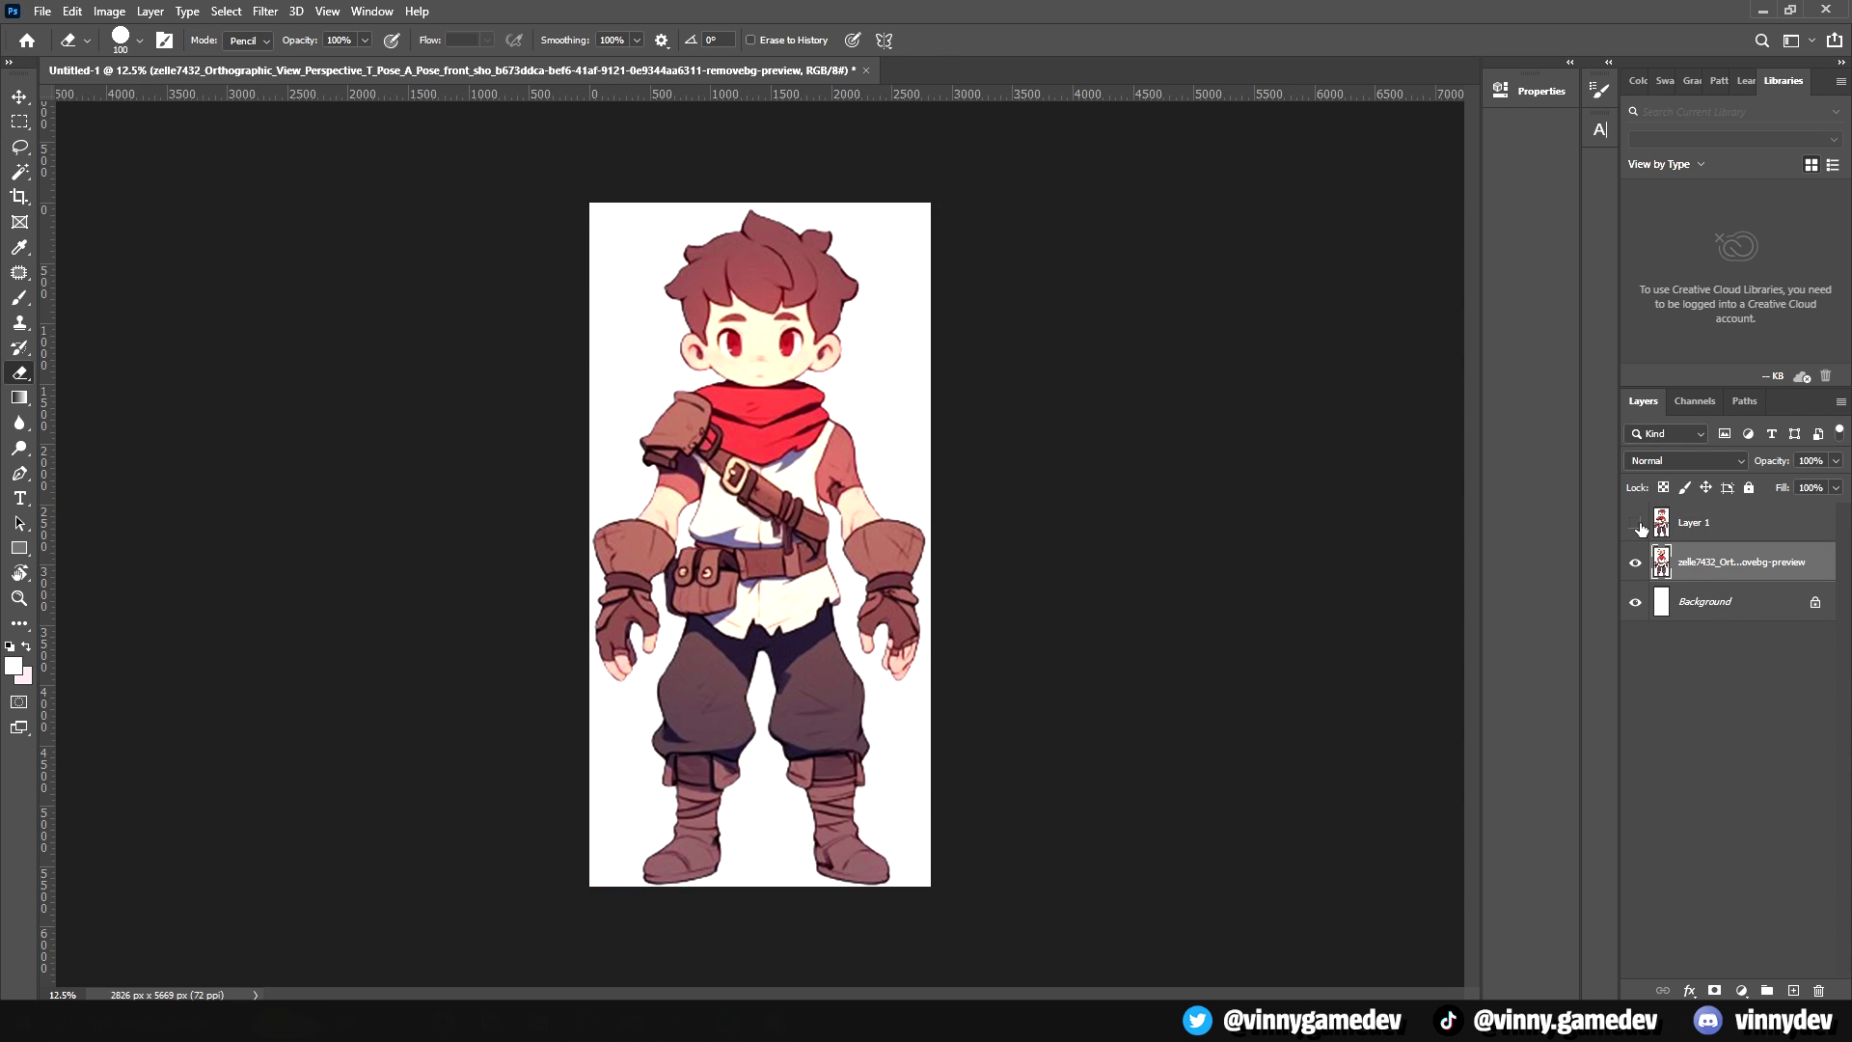
{"action": "left_click", "coordinate": [1716, 522]}
{"action": "left_click", "coordinate": [1836, 460]}
{"action": "left_click_drag", "start_coordinate": [1837, 482], "coordinate": [1793, 482]}
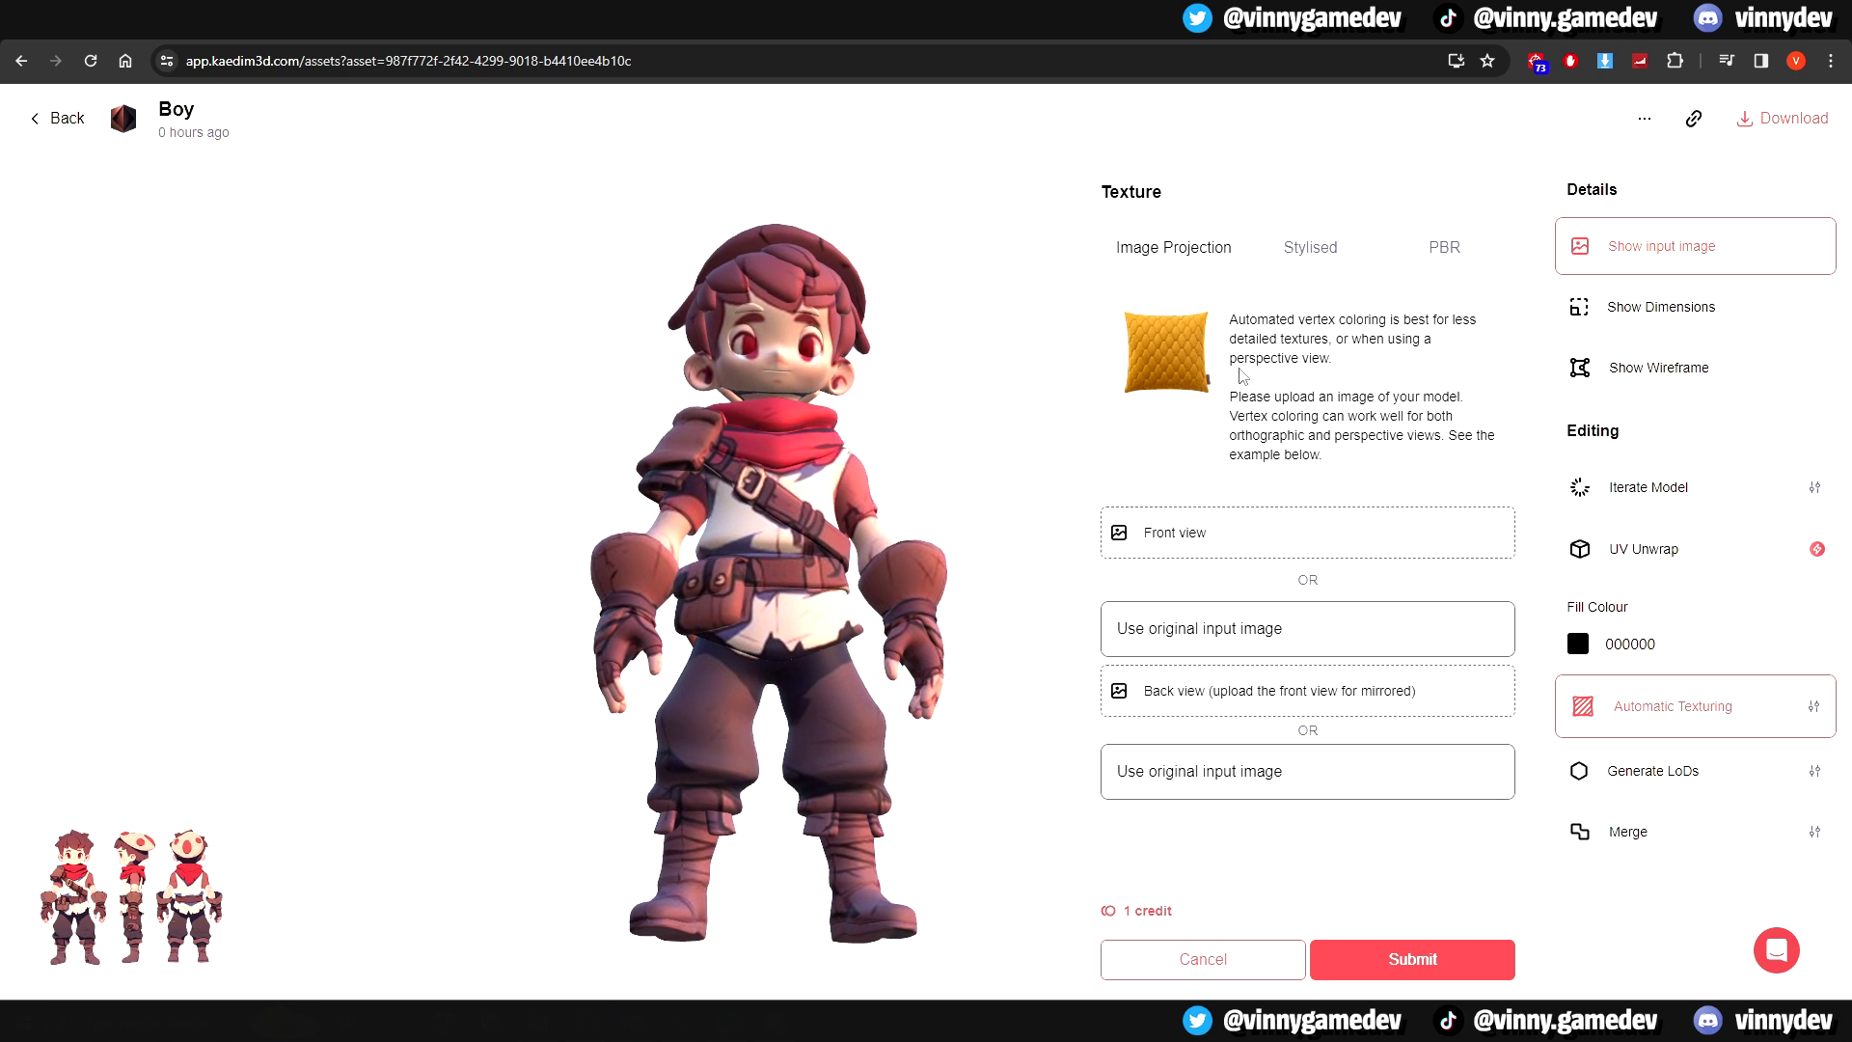
- Submit a Stylised texture from Front.png at 2048 resolution and inspect the Boy front and back
{"action": "left_click", "coordinate": [1298, 255]}
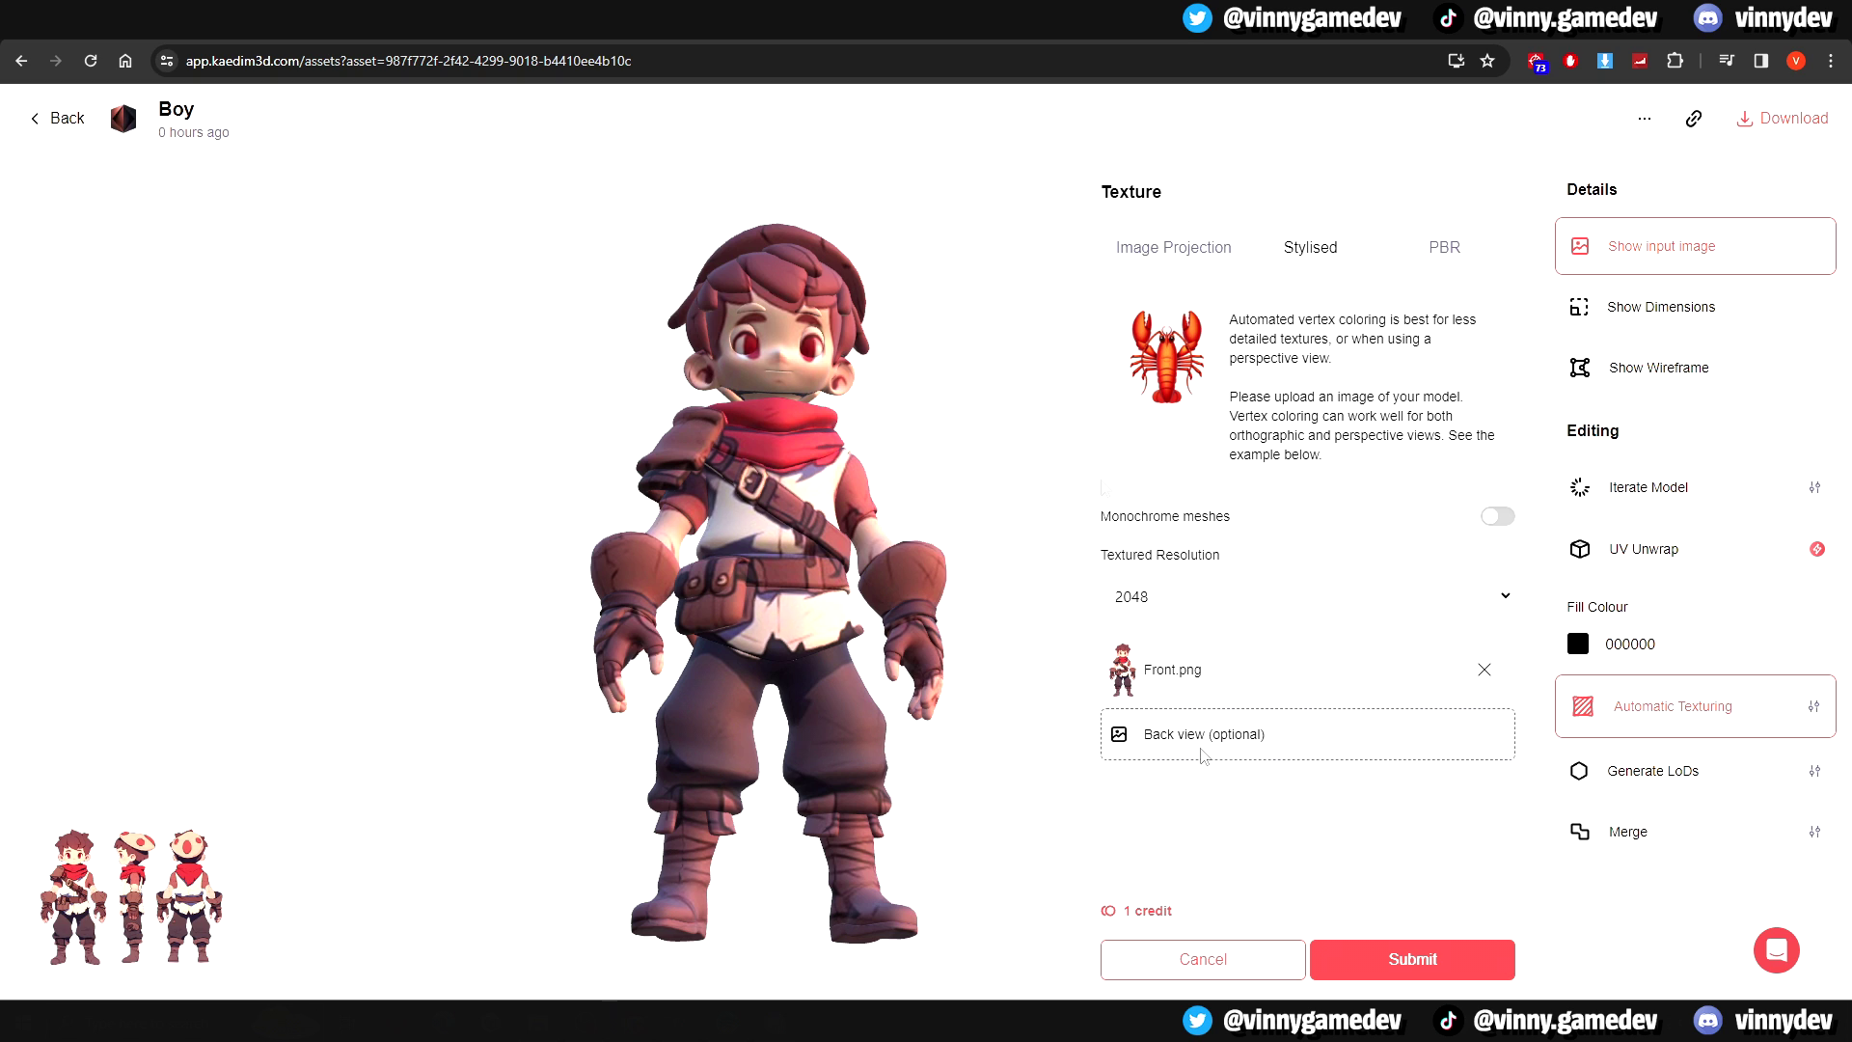
{"action": "left_click", "coordinate": [1393, 958]}
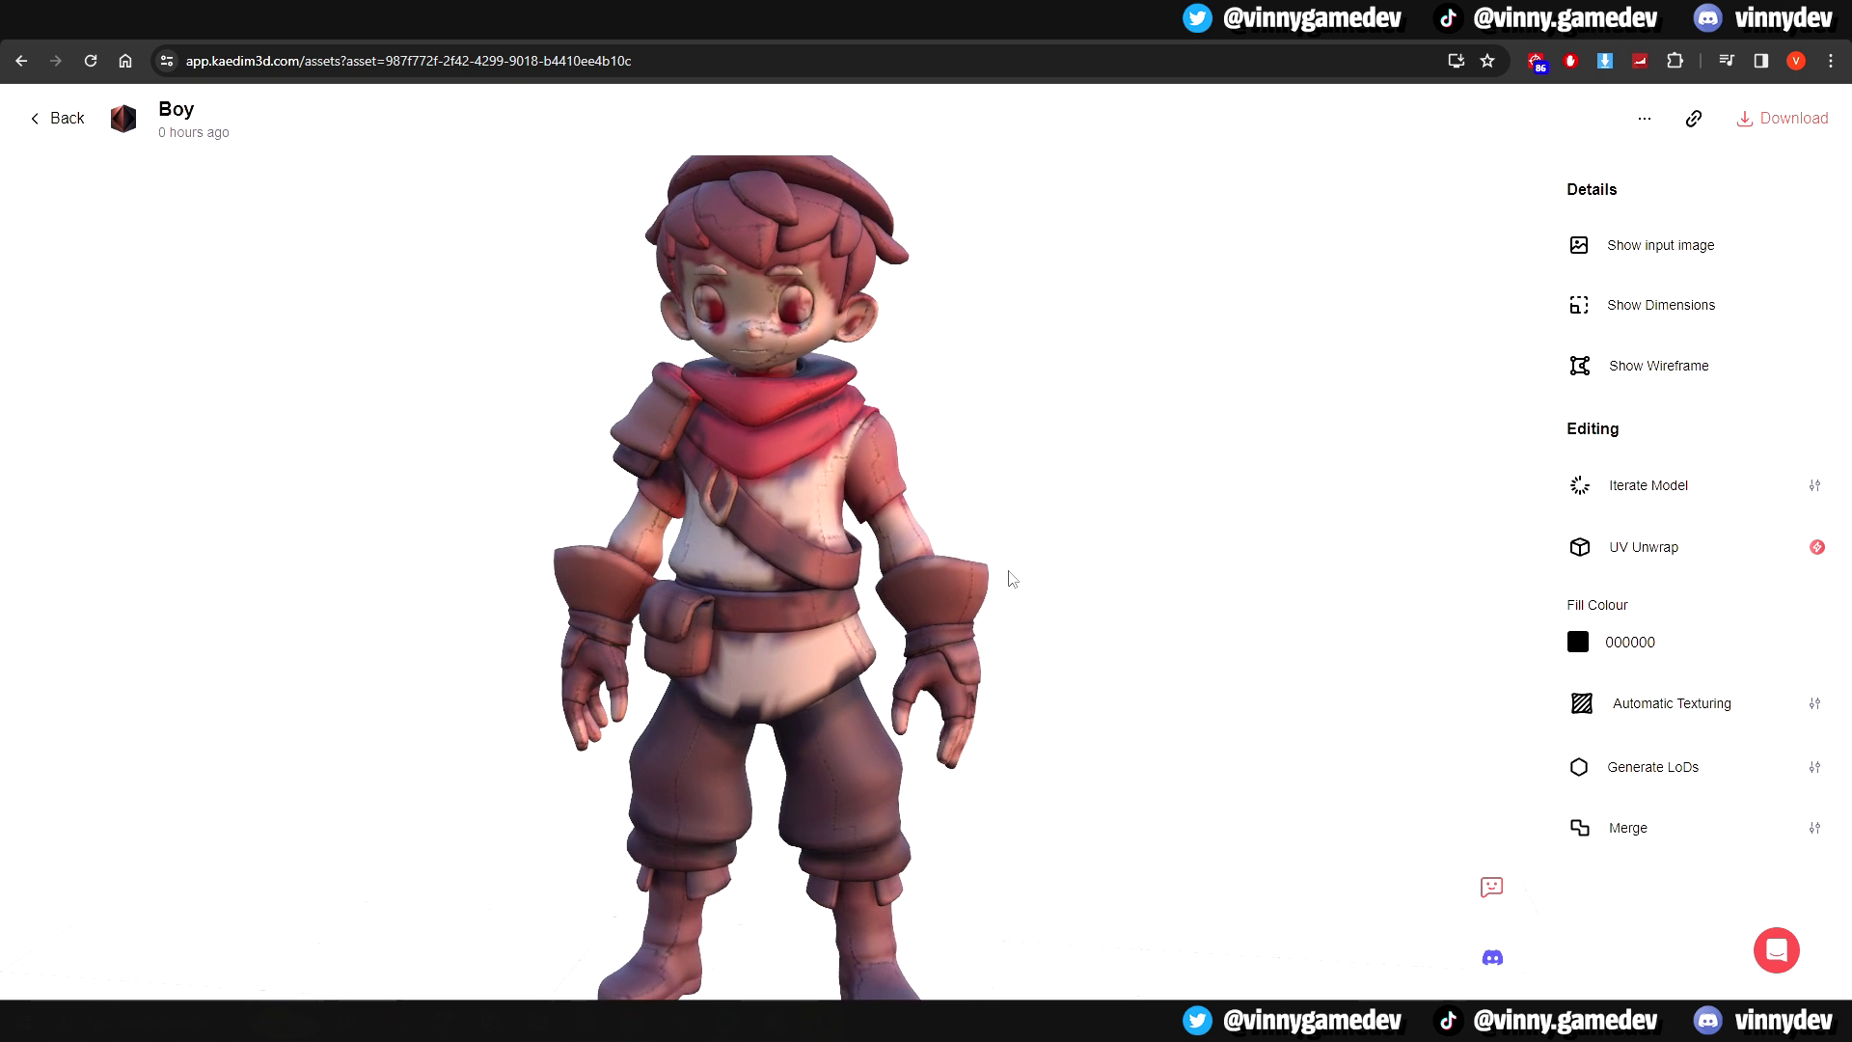
{"action": "left_click_drag", "start_coordinate": [1000, 578], "coordinate": [356, 483]}
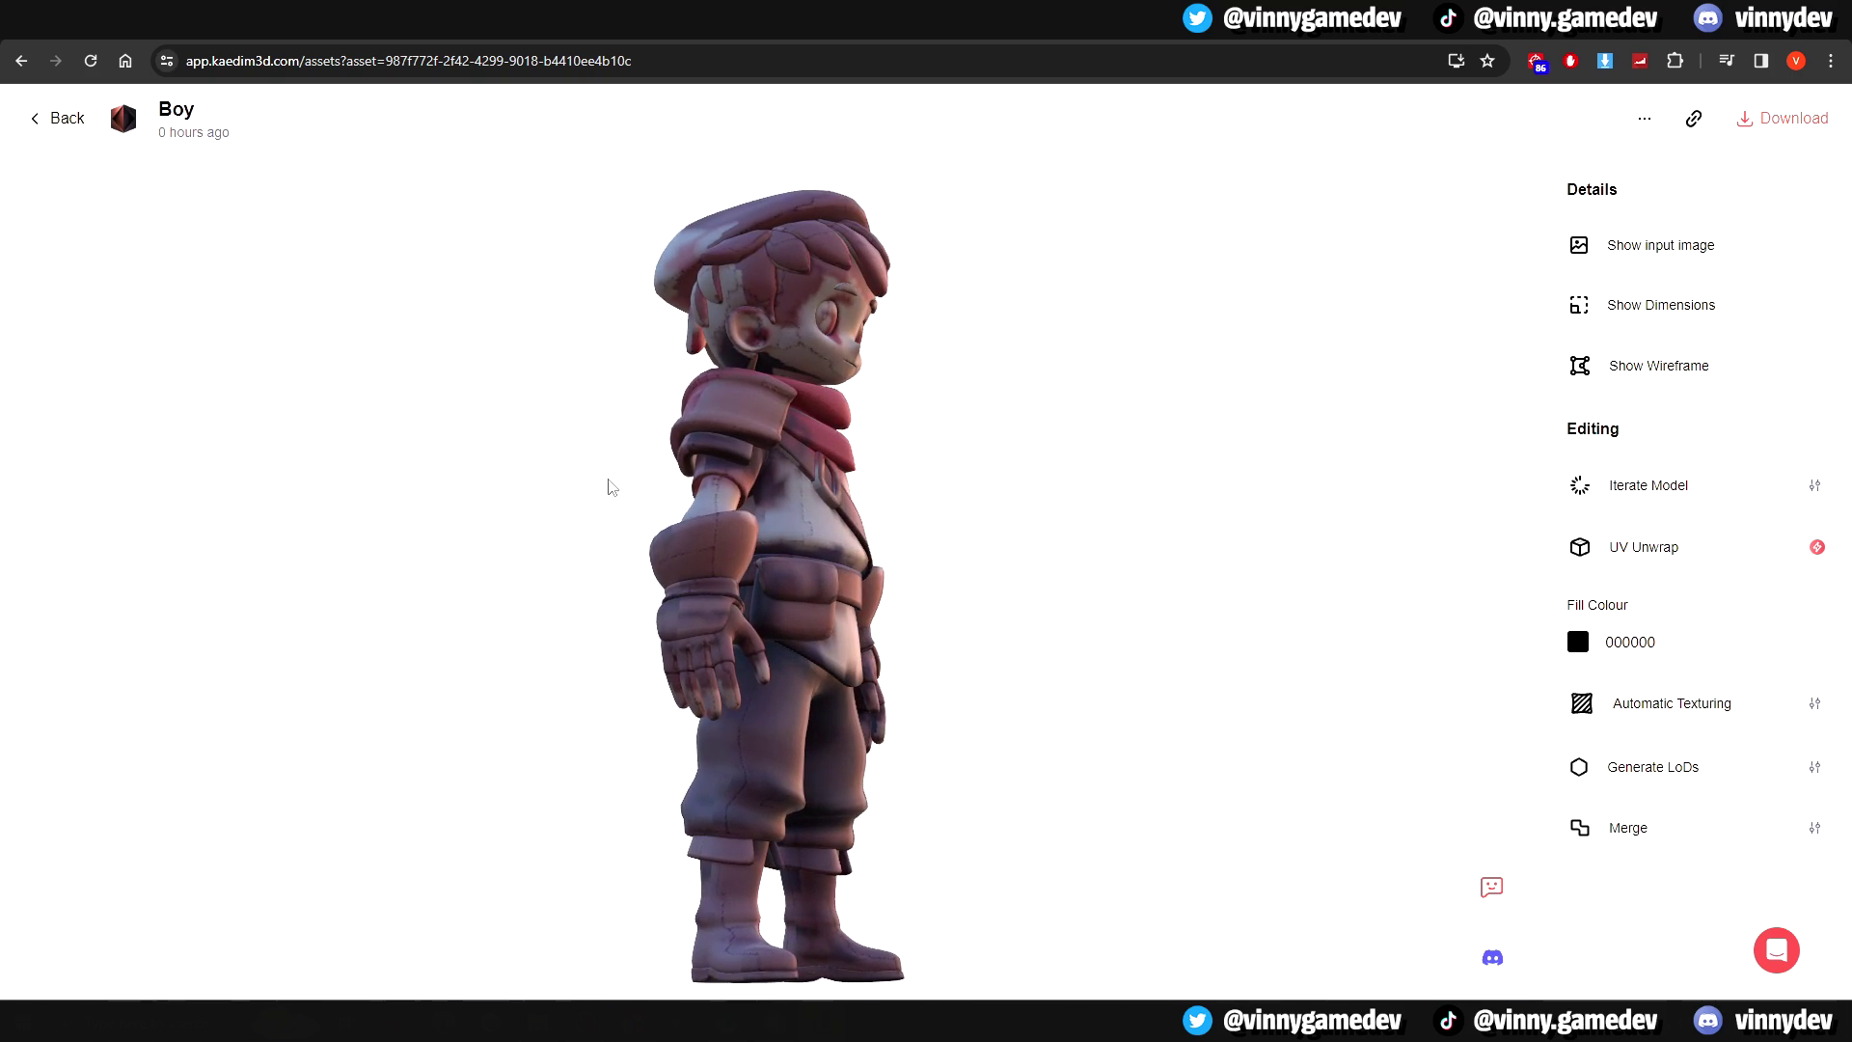
{"action": "scroll", "coordinate": [767, 471], "scroll_direction": "up", "scroll_amount": 5}
{"action": "left_click_drag", "start_coordinate": [903, 546], "coordinate": [414, 525]}
{"action": "scroll", "coordinate": [612, 490], "scroll_direction": "down", "scroll_amount": 5}
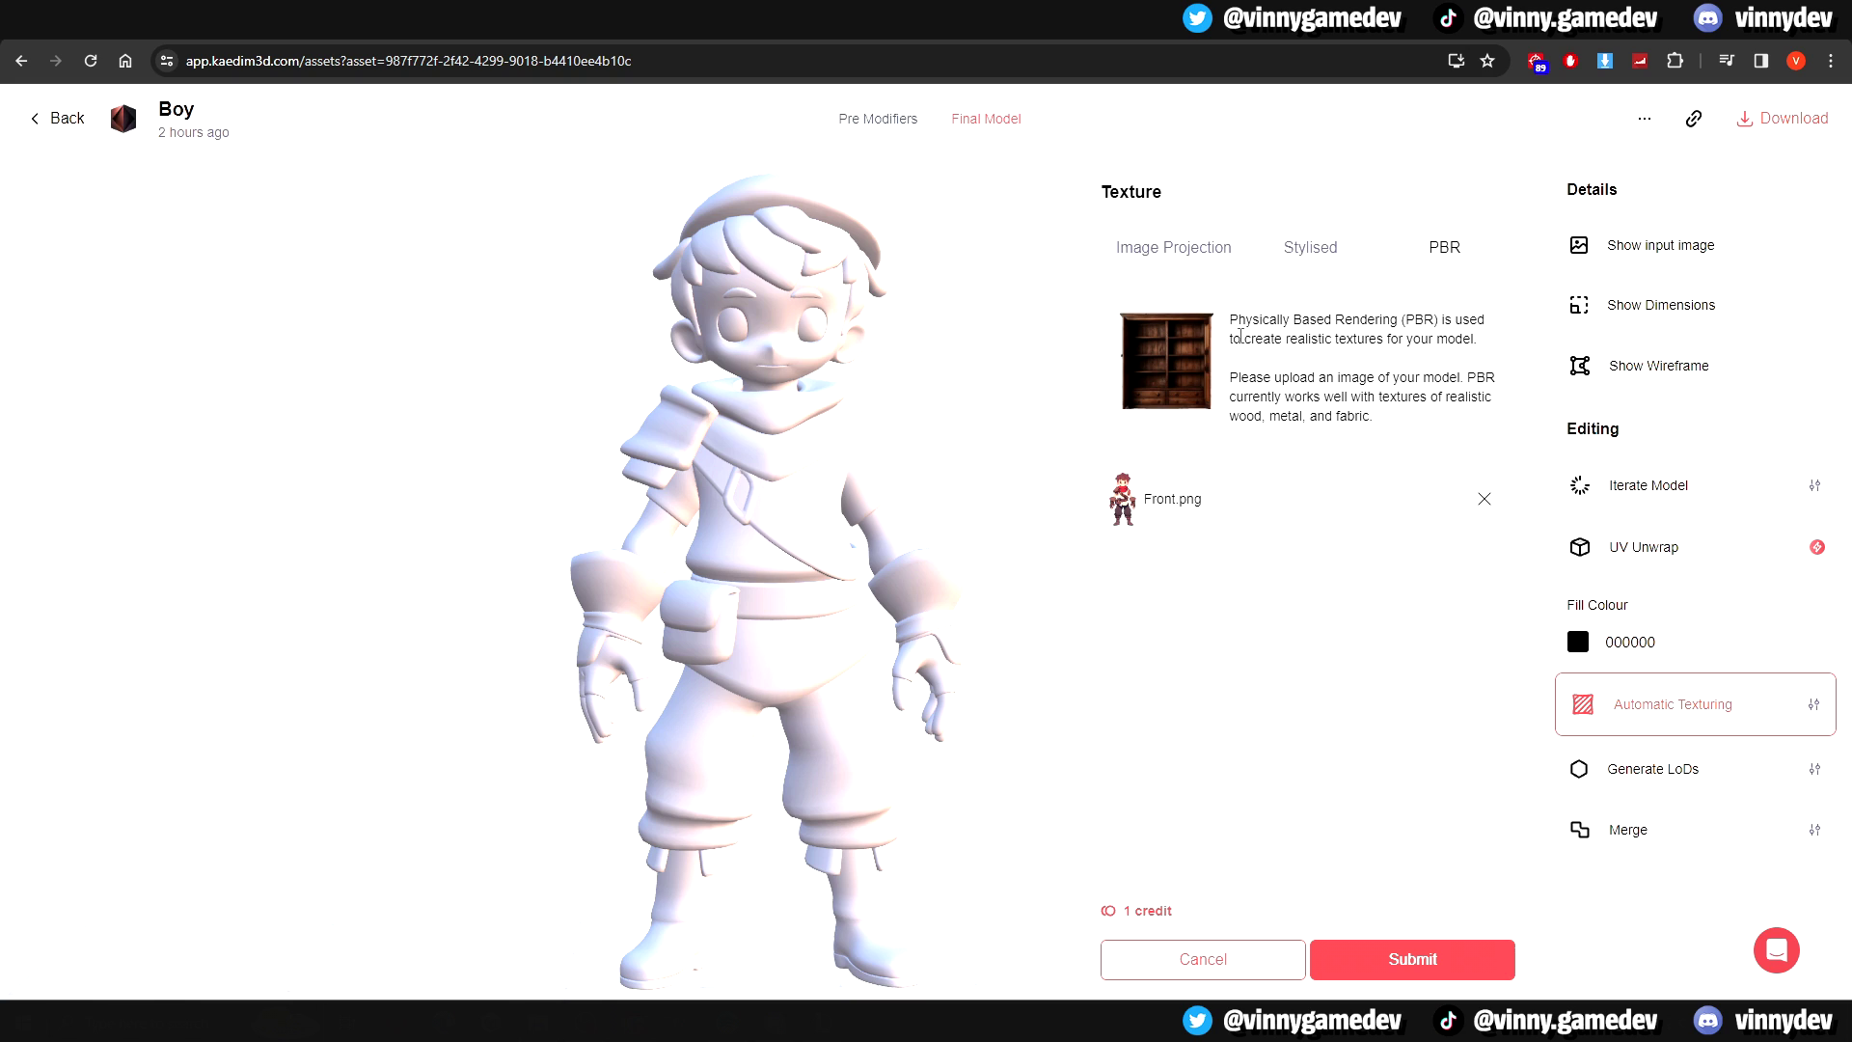
- Read the PBR usage advice and orbit the Boy while the Front.png PBR job processes
{"action": "left_click", "coordinate": [1248, 395]}
{"action": "left_click_drag", "start_coordinate": [1231, 377], "coordinate": [1436, 390]}
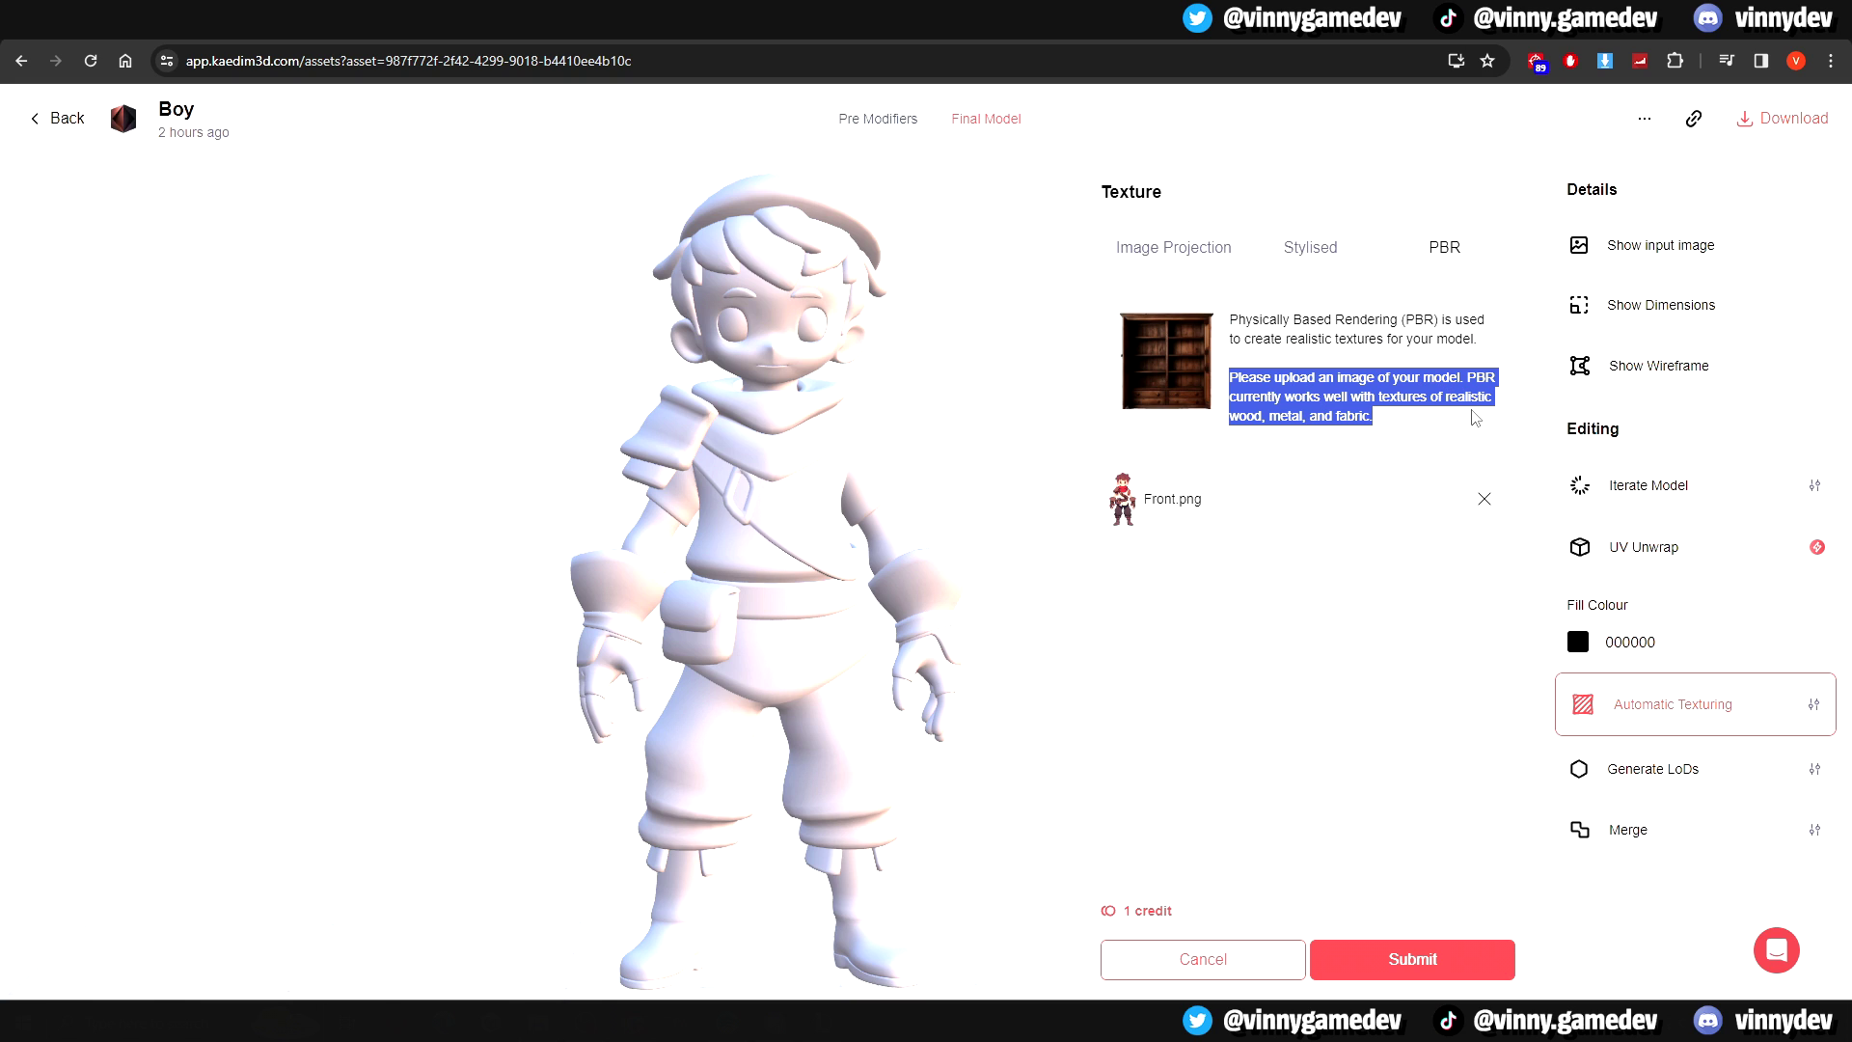
{"action": "left_click", "coordinate": [1473, 417]}
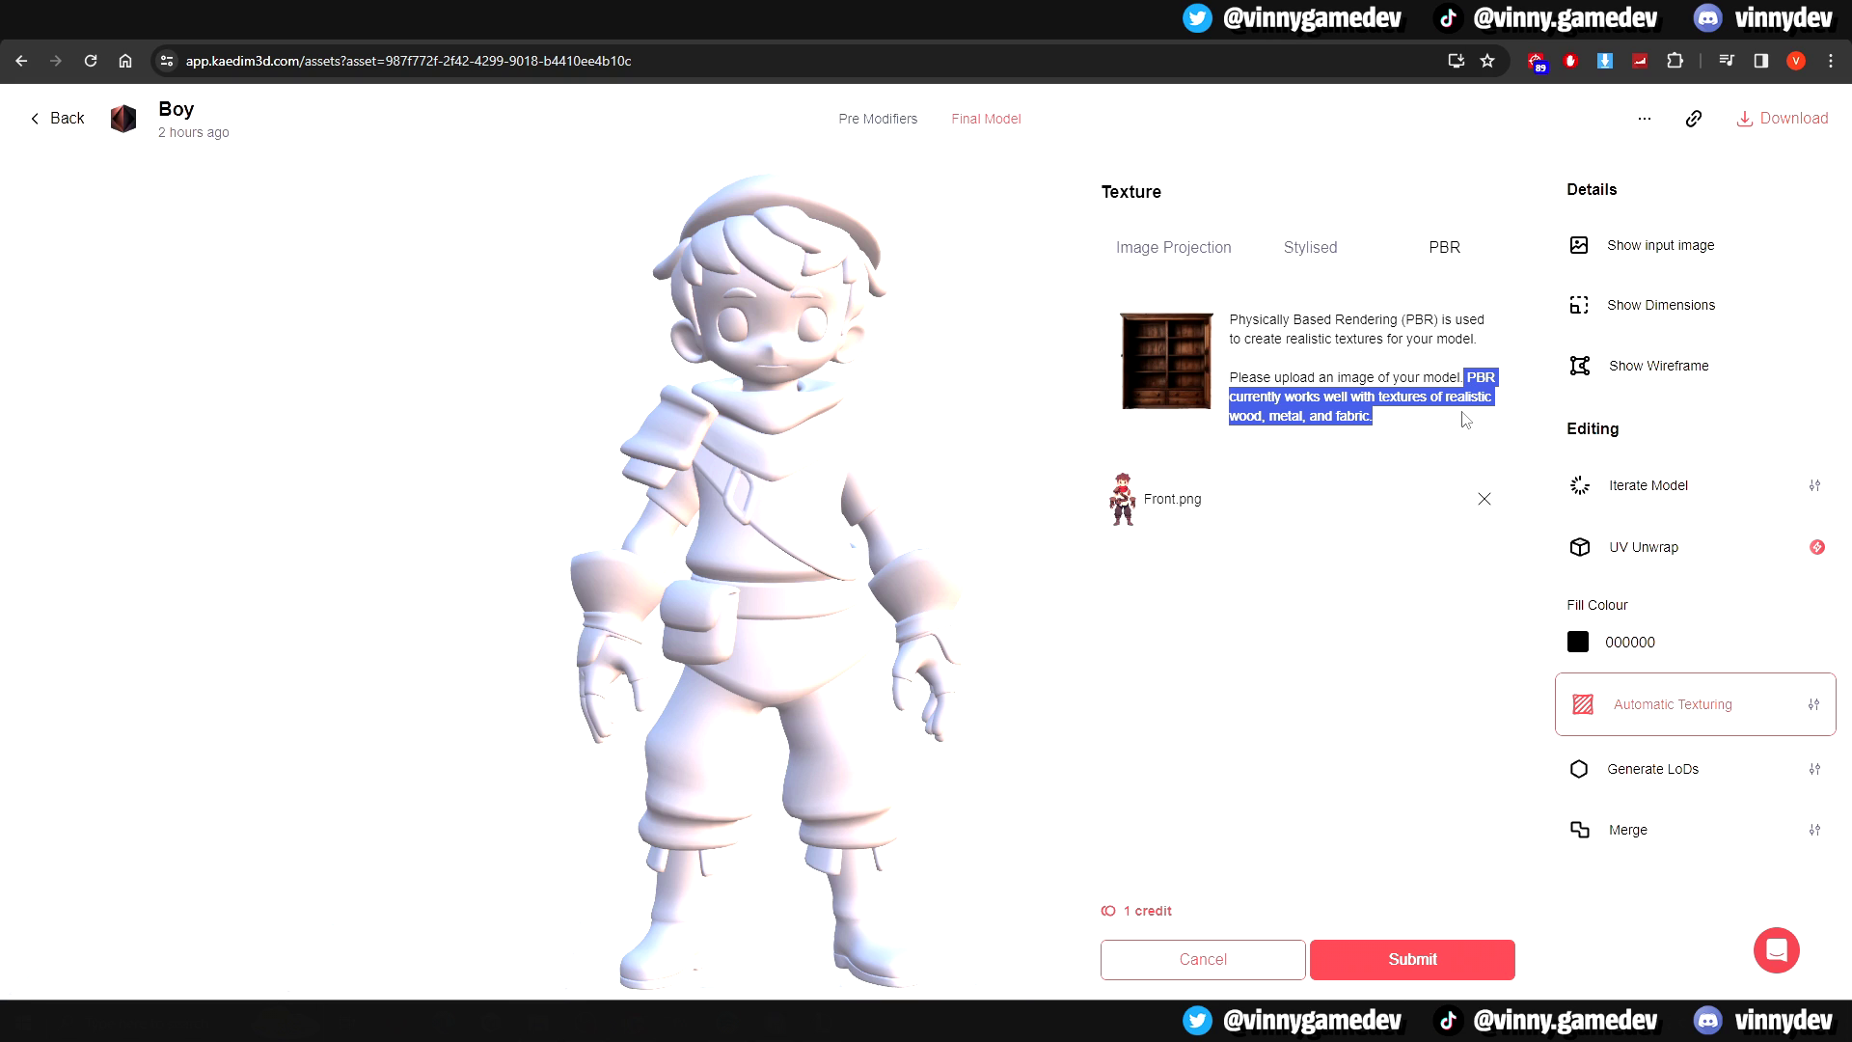
{"action": "left_click", "coordinate": [1459, 418]}
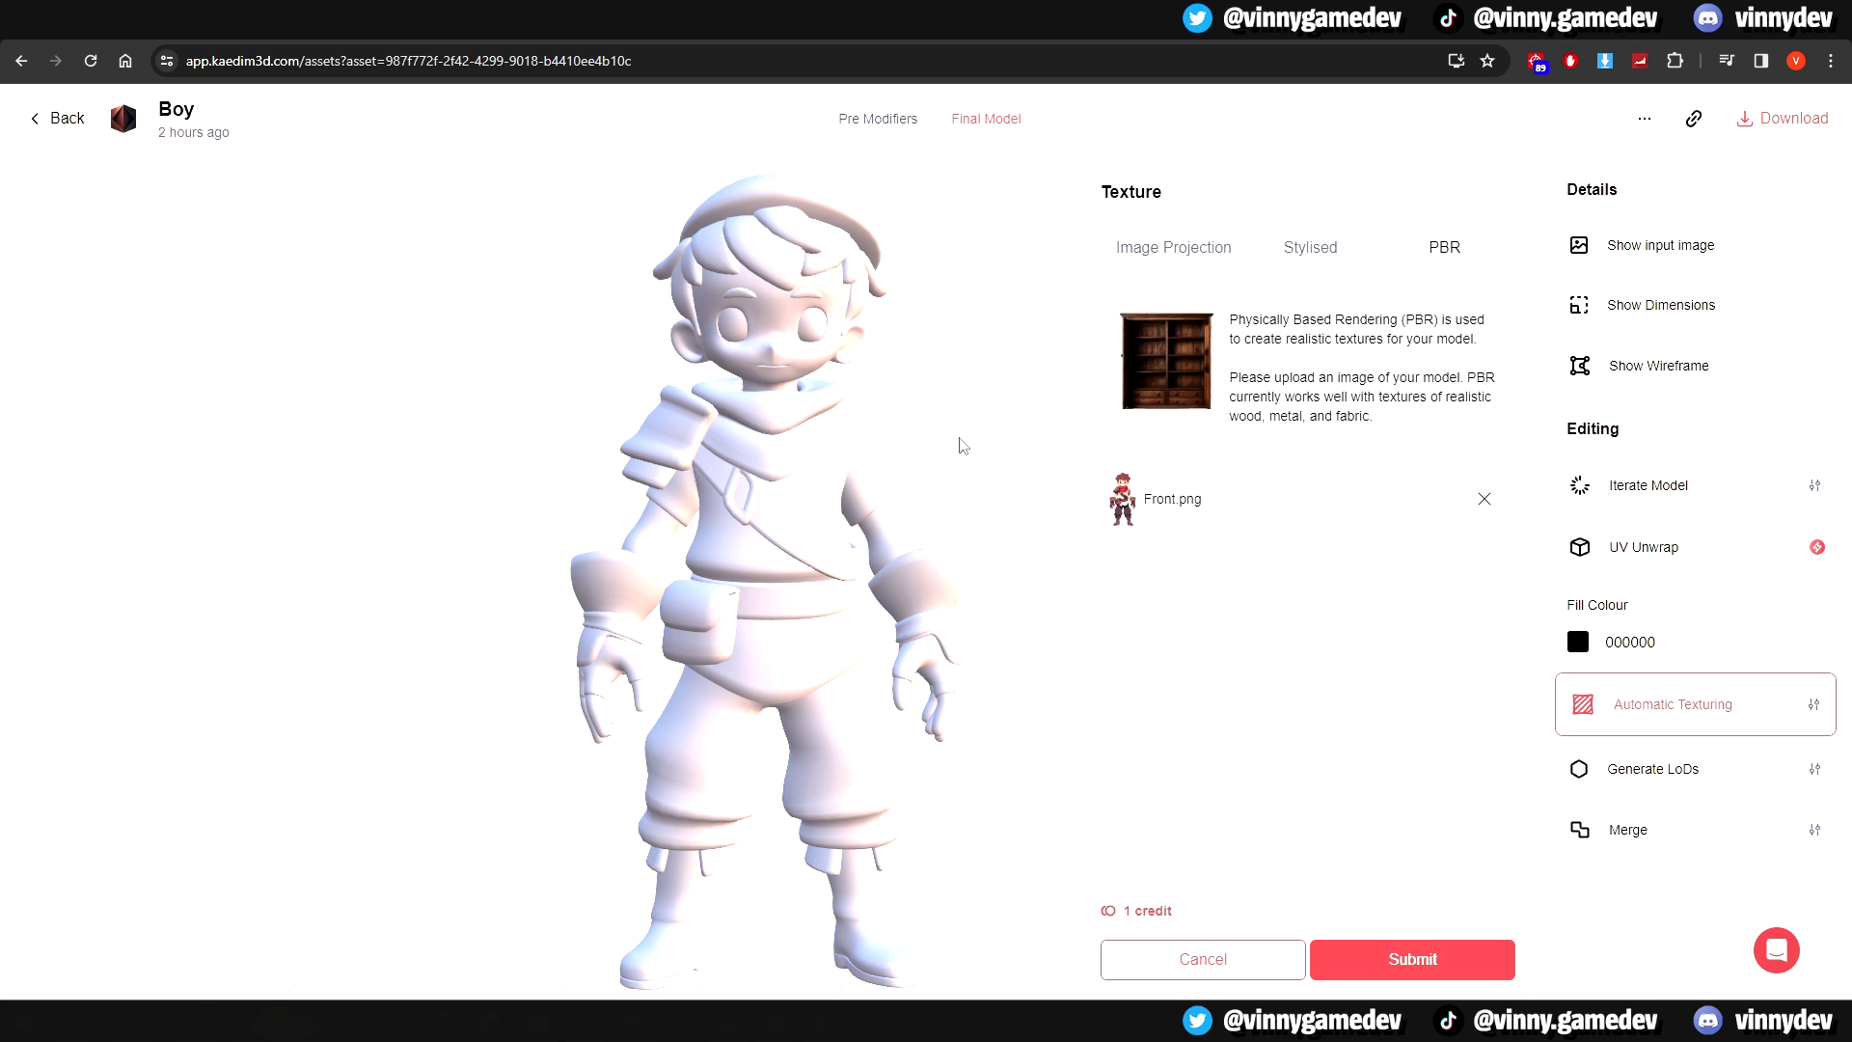
{"action": "left_click_drag", "start_coordinate": [961, 445], "coordinate": [735, 627]}
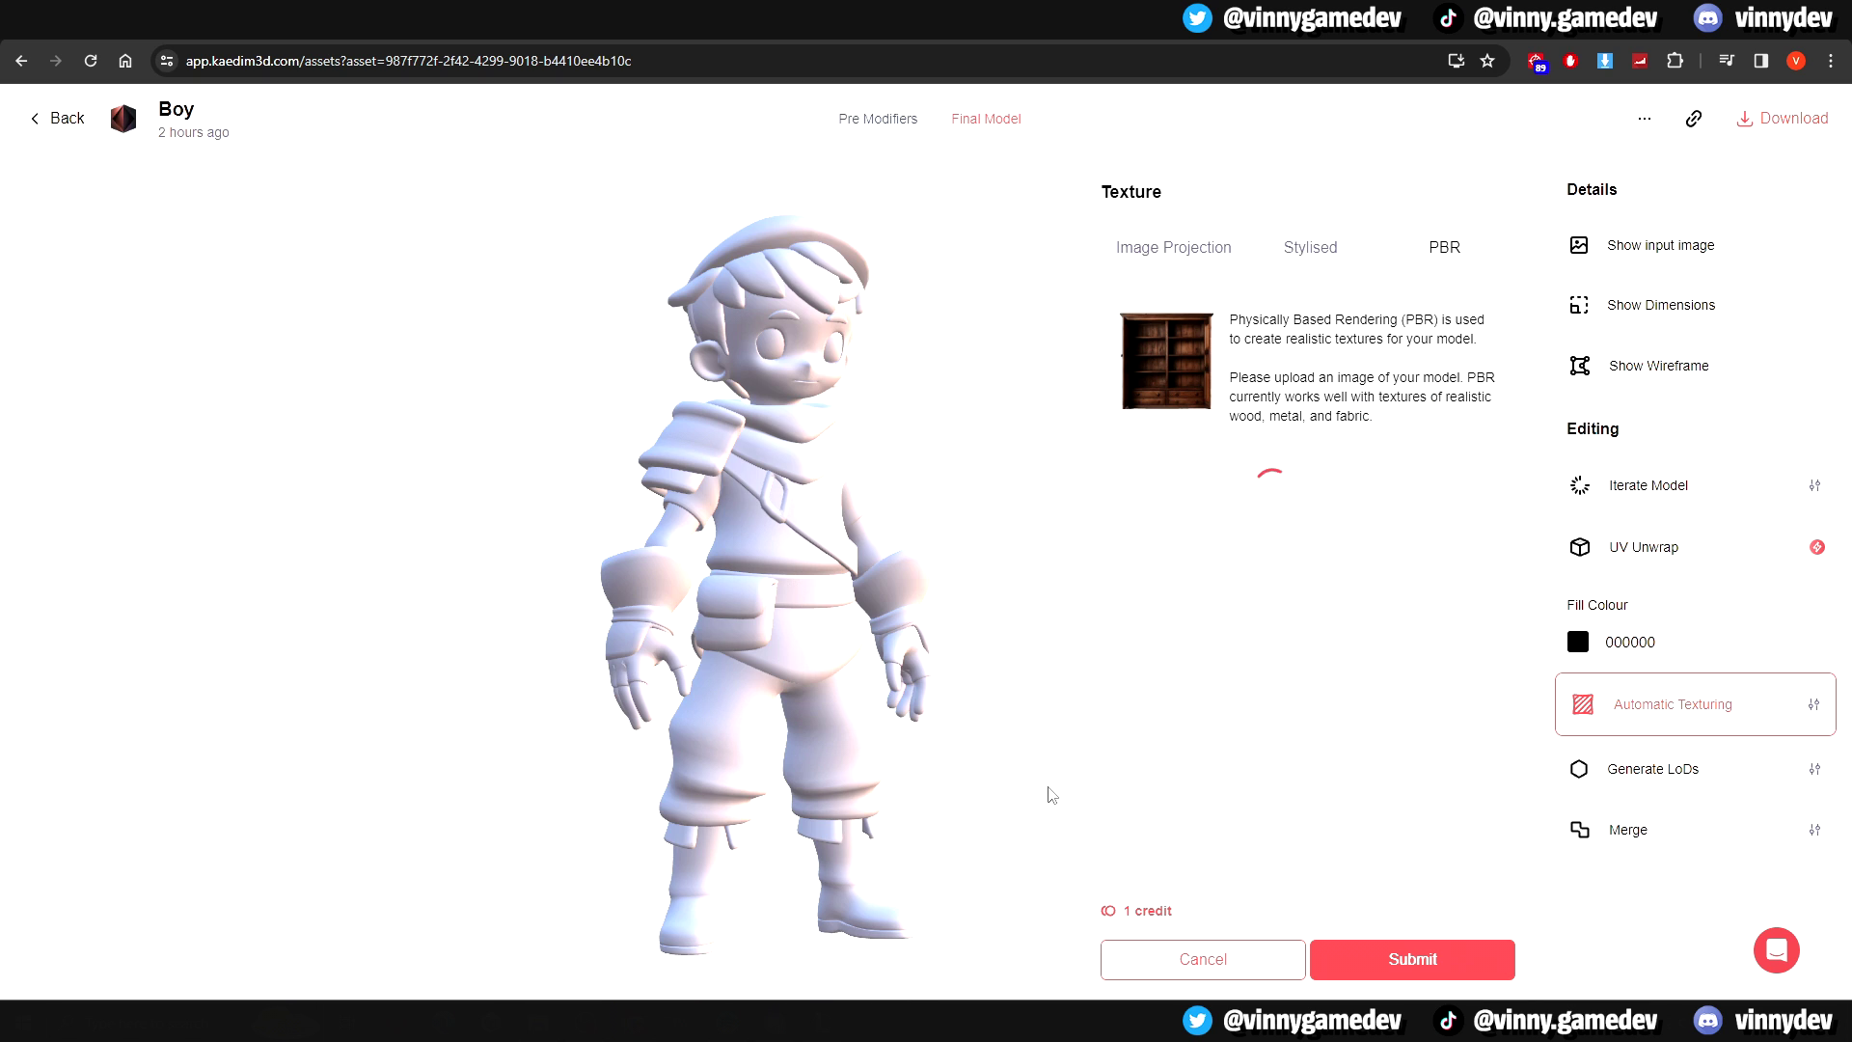
{"action": "left_click_drag", "start_coordinate": [1009, 549], "coordinate": [451, 541]}
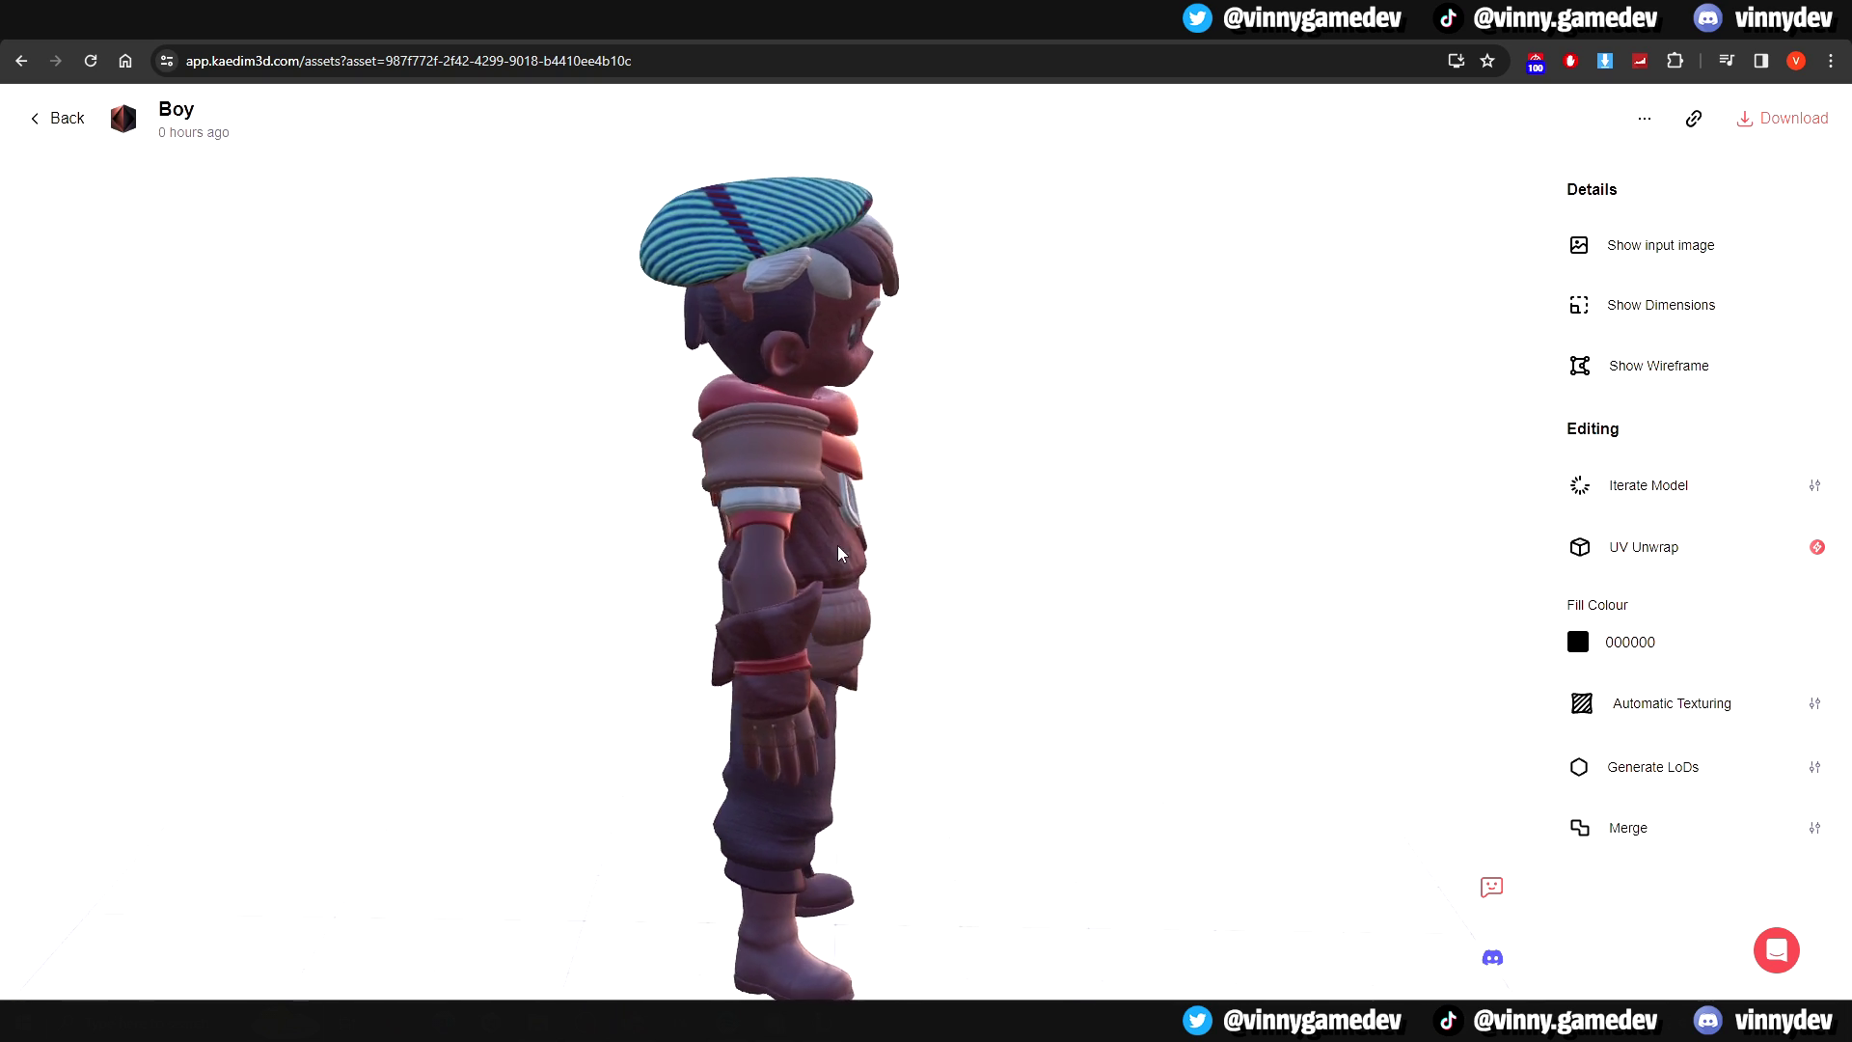
- Inspect the reddish-brown textured Boy with red scarf and white shirt from a three-quarter view
{"action": "left_click_drag", "start_coordinate": [837, 546], "coordinate": [798, 517]}
{"action": "scroll", "coordinate": [806, 530], "scroll_direction": "up", "scroll_amount": 5}
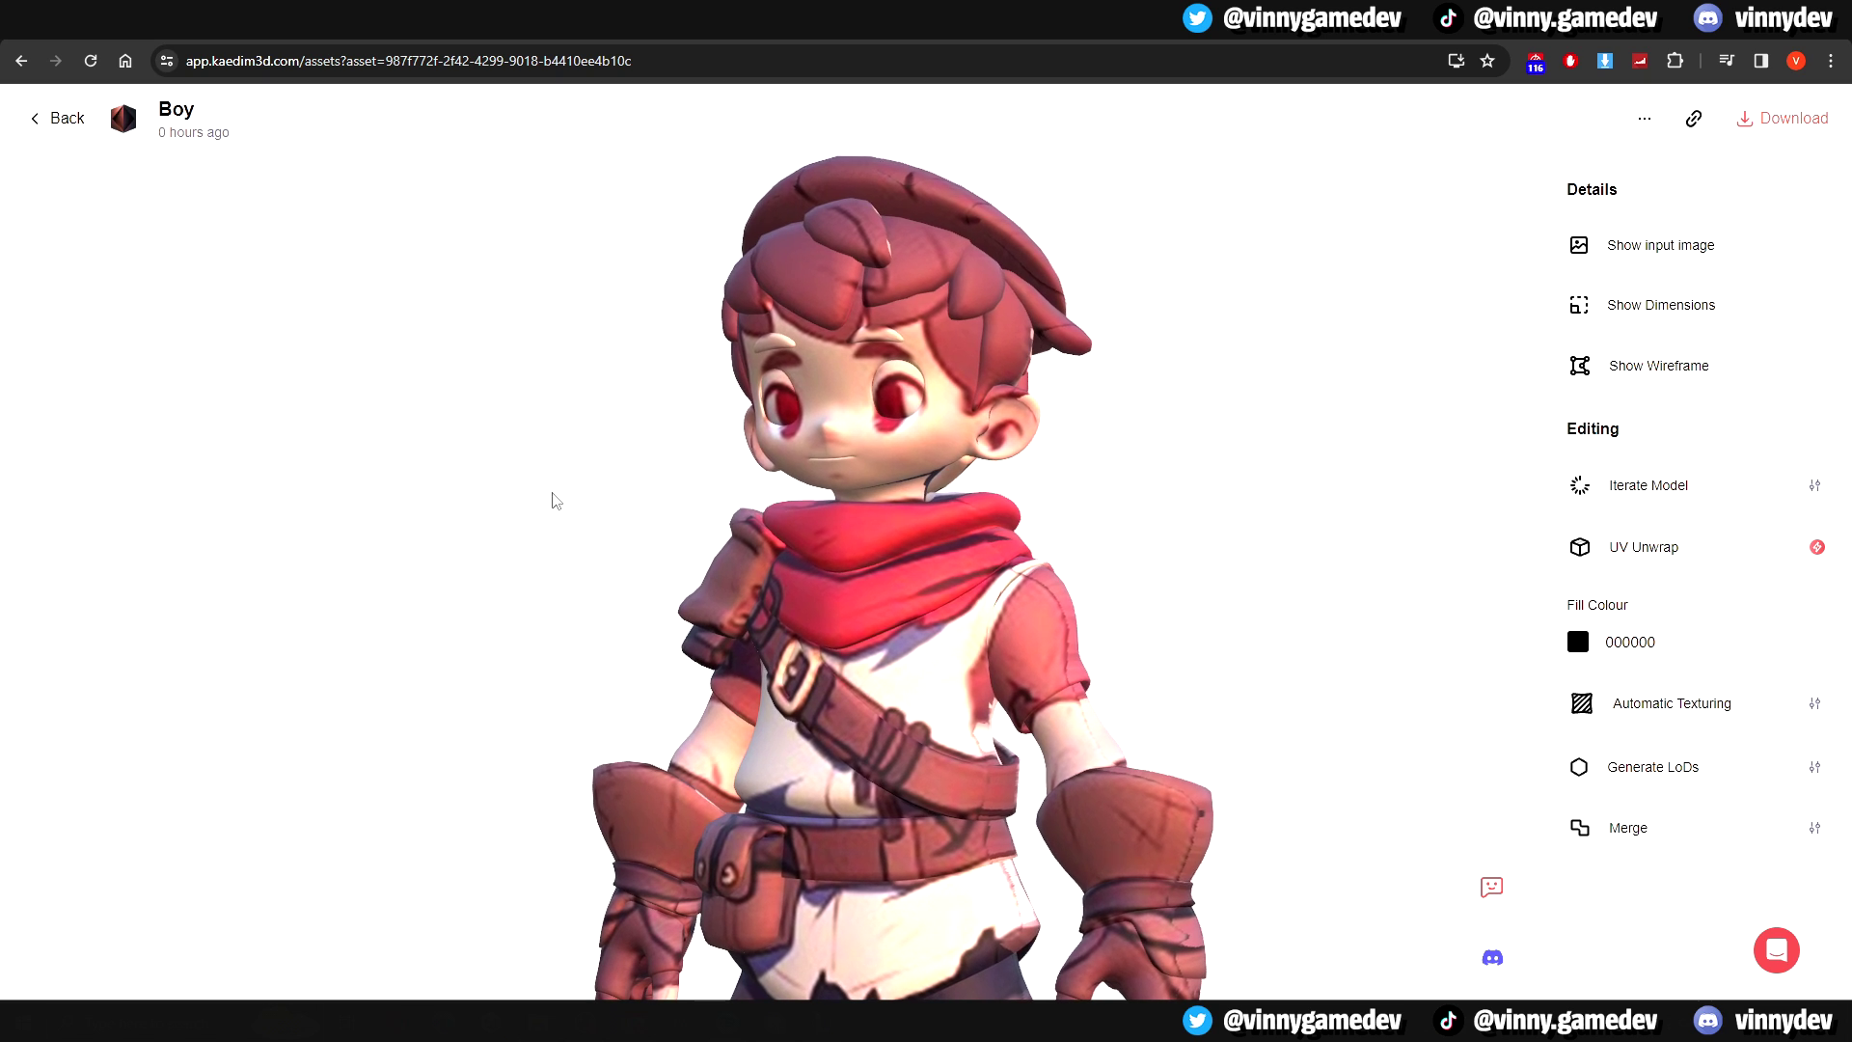
{"action": "left_click", "coordinate": [1636, 488]}
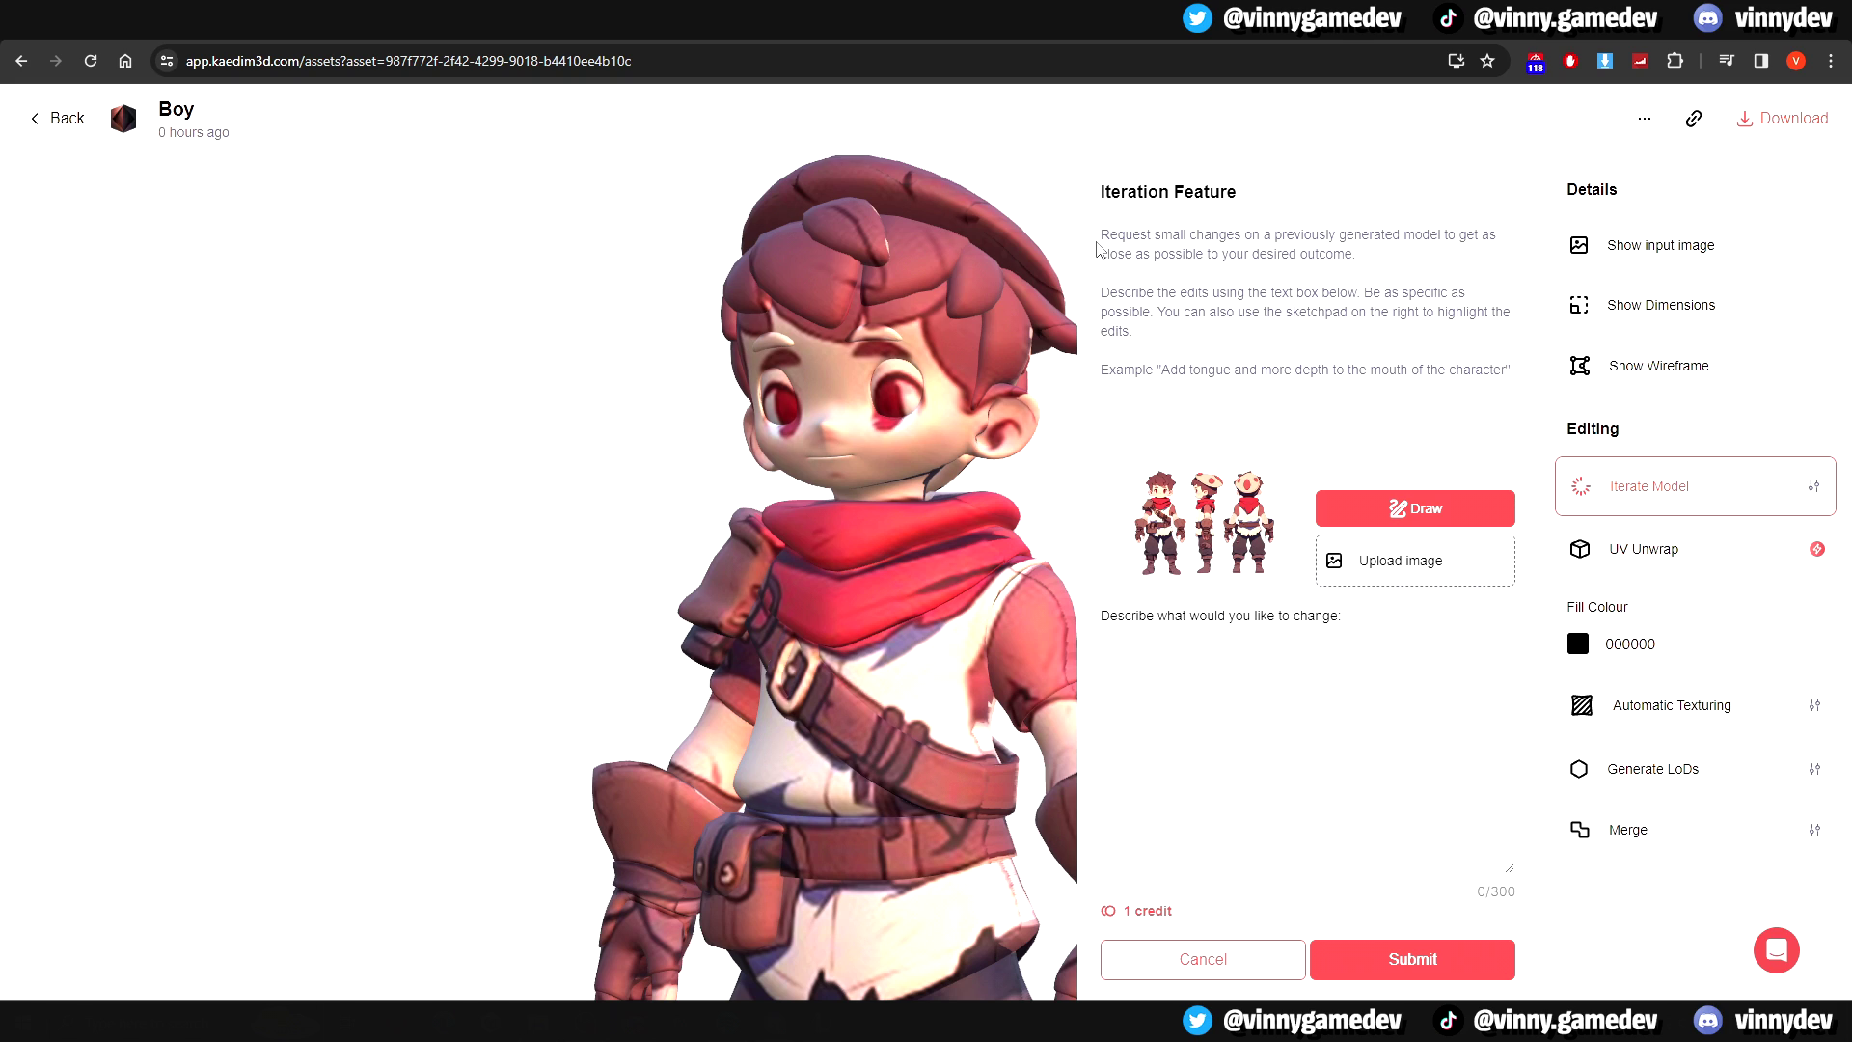
- Request an iteration moving the hat back and lowering eyes and eyebrows, with a red-marked hat sketch
{"action": "left_click_drag", "start_coordinate": [1096, 248], "coordinate": [1250, 274]}
{"action": "left_click", "coordinate": [1386, 268]}
{"action": "left_click", "coordinate": [1415, 508]}
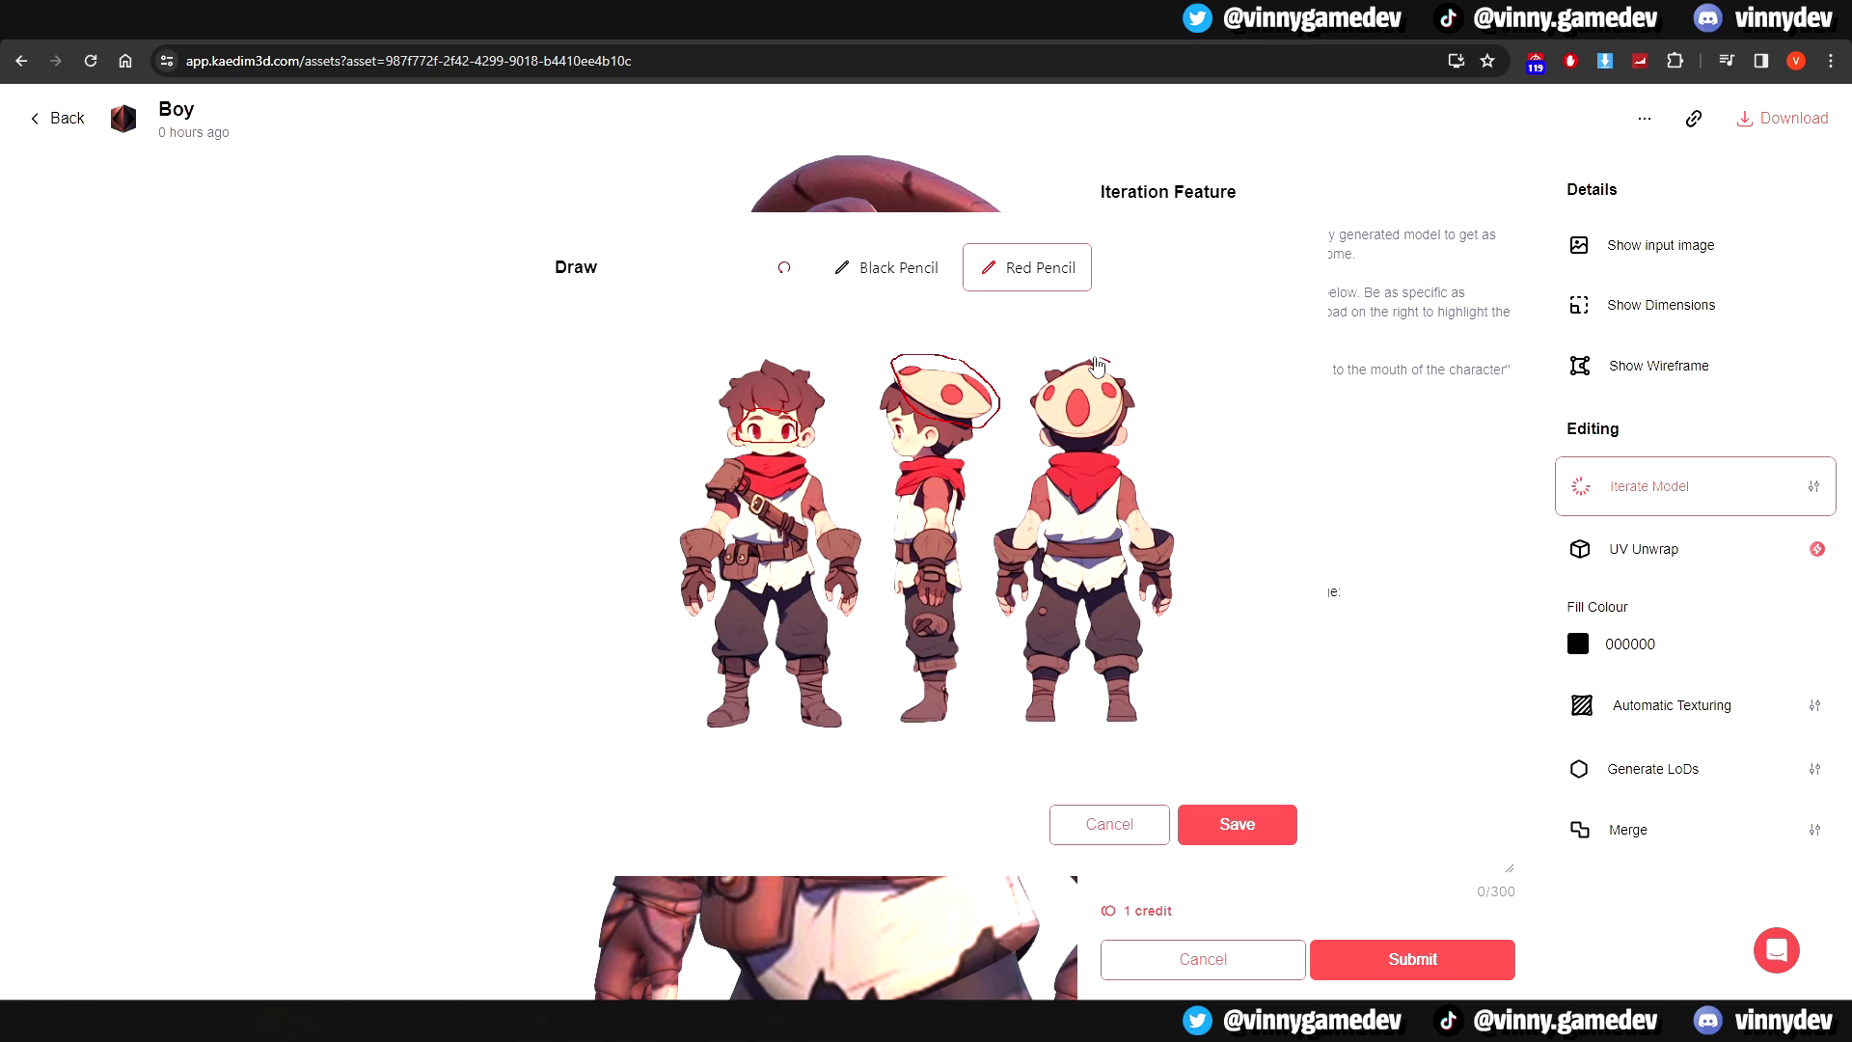
{"action": "left_click", "coordinate": [1251, 830]}
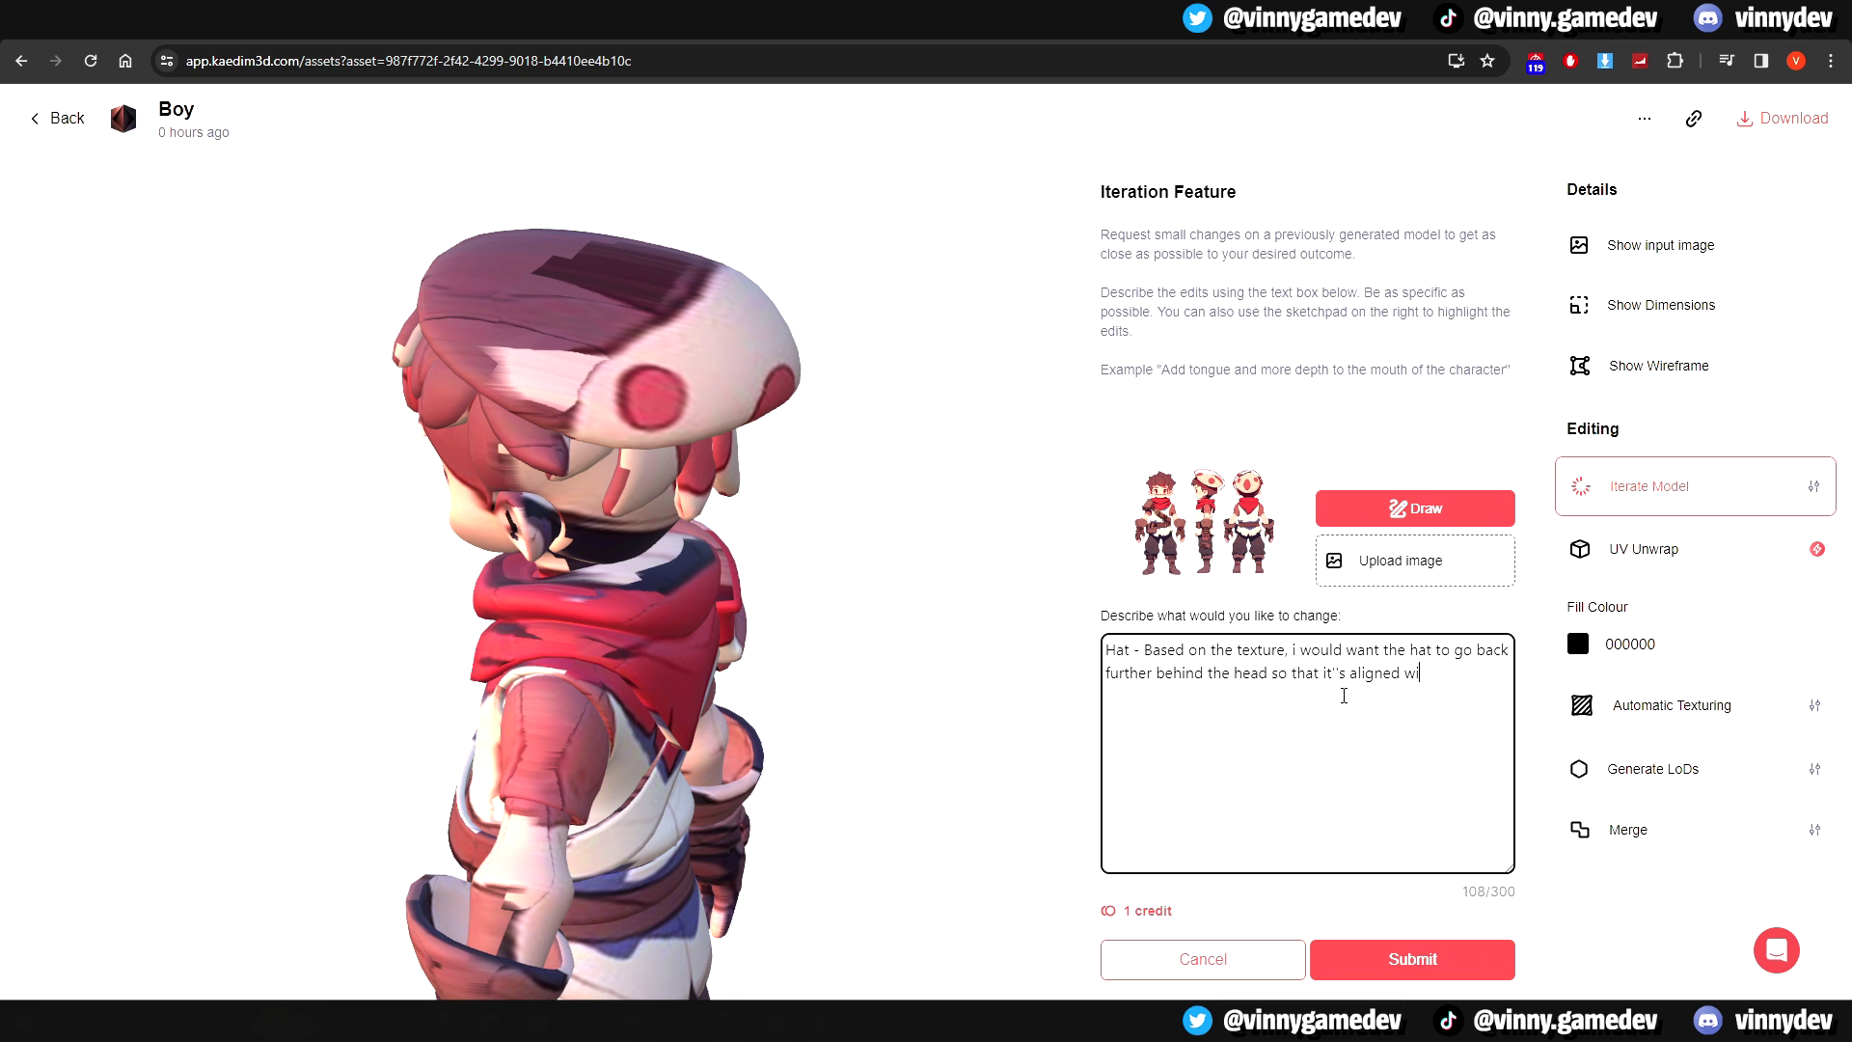
{"action": "left_click_drag", "start_coordinate": [566, 612], "coordinate": [412, 582]}
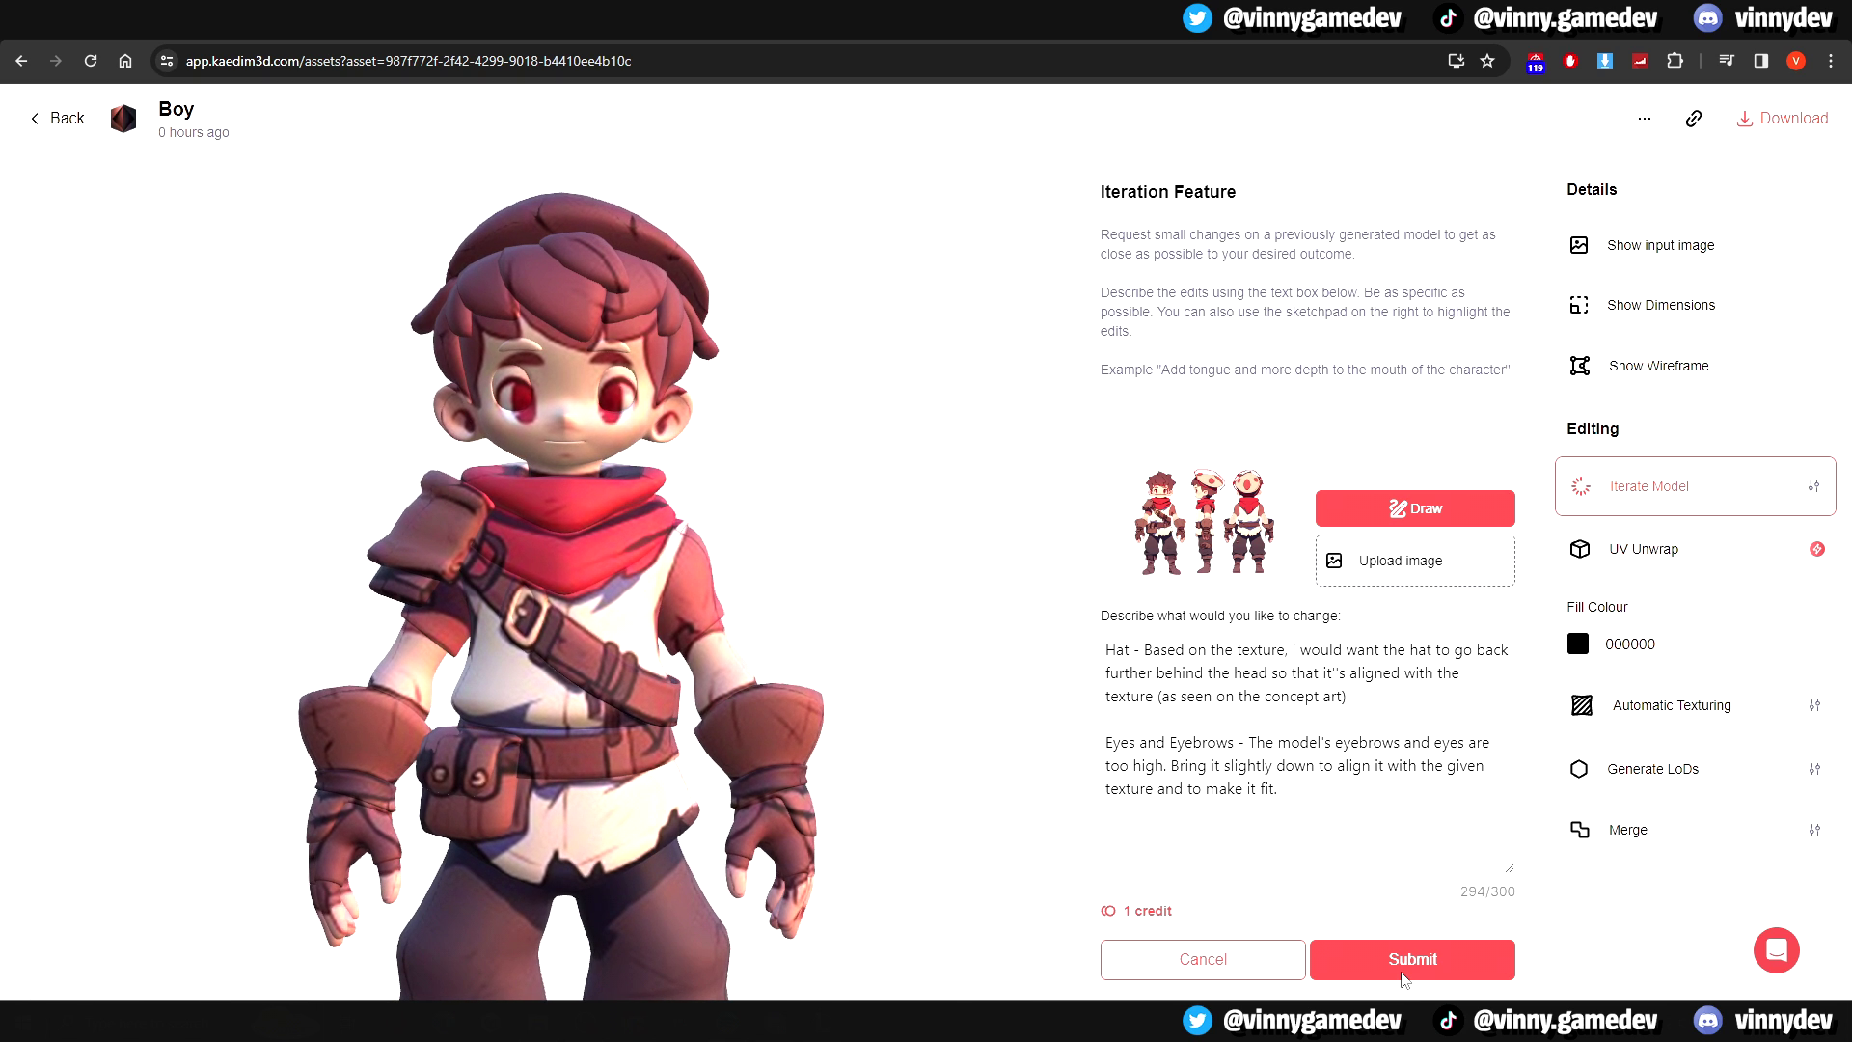
{"action": "left_click", "coordinate": [1410, 959]}
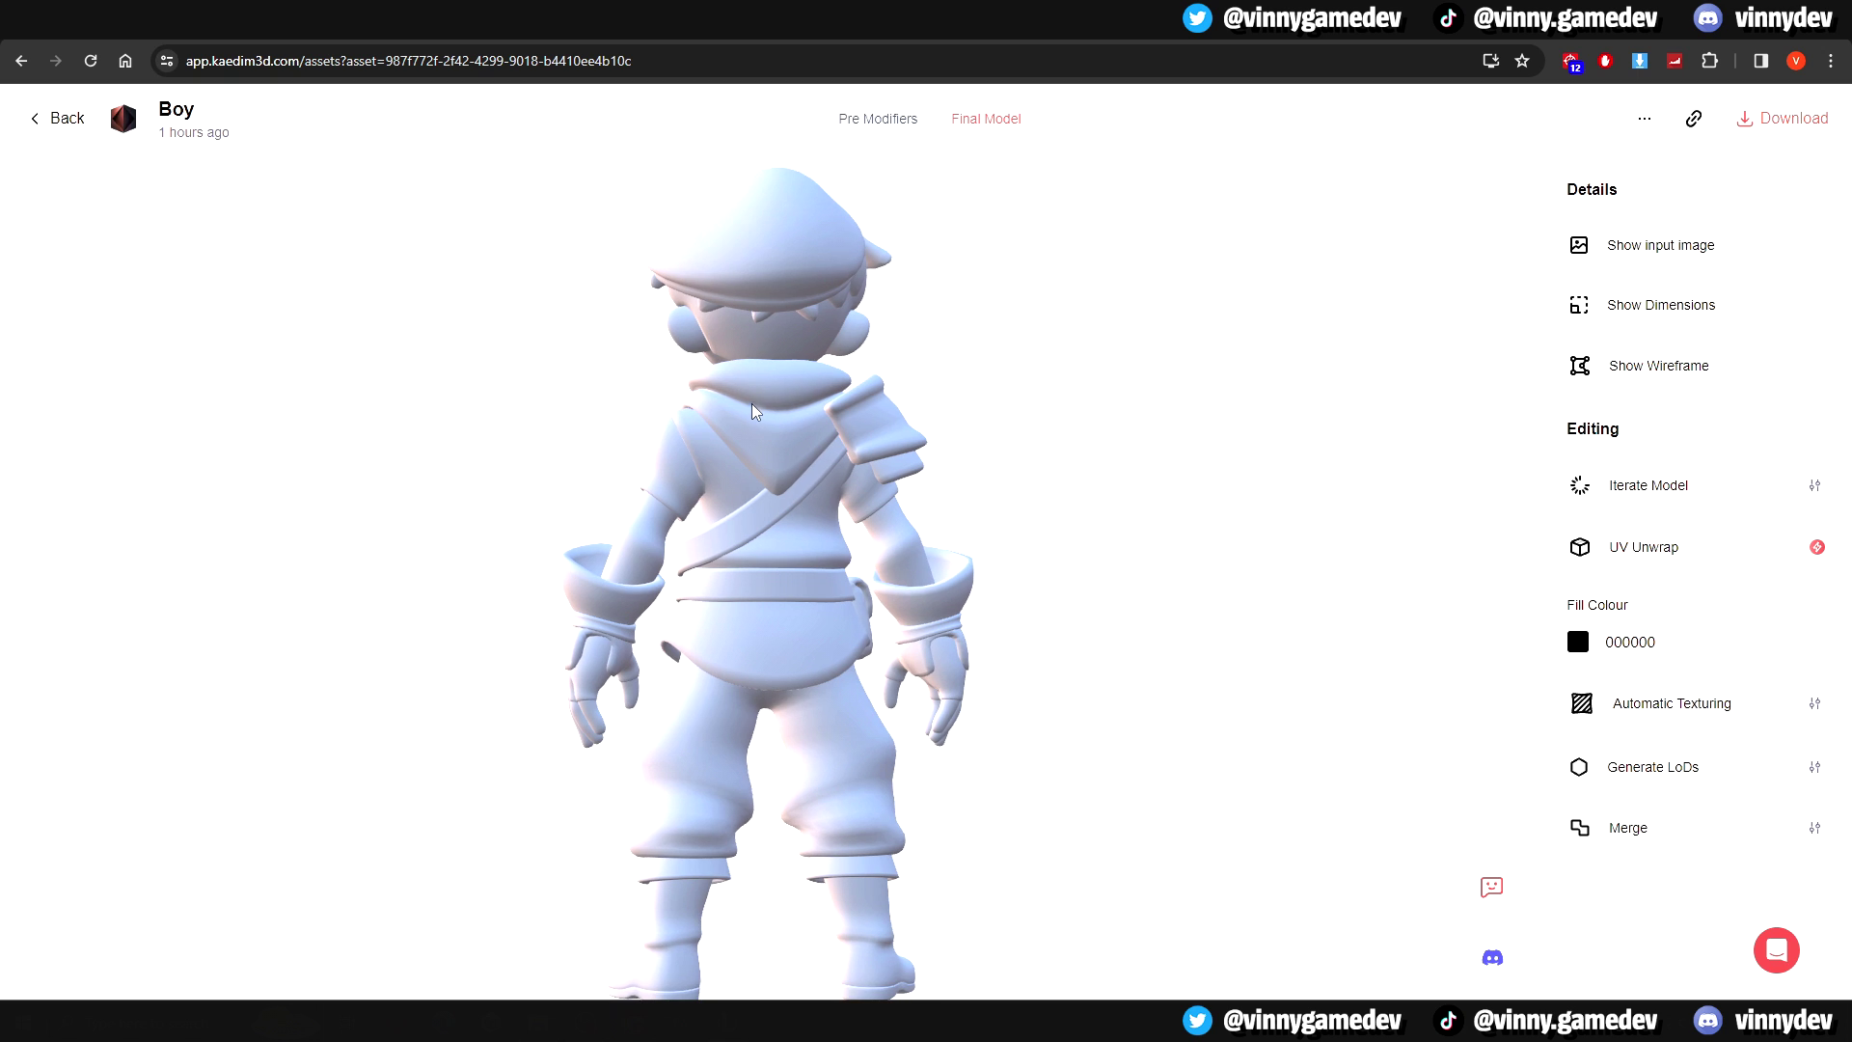
- Check the new untextured Boy from back to front and bring up the Image Projection texturing options
{"action": "left_click_drag", "start_coordinate": [595, 452], "coordinate": [286, 449]}
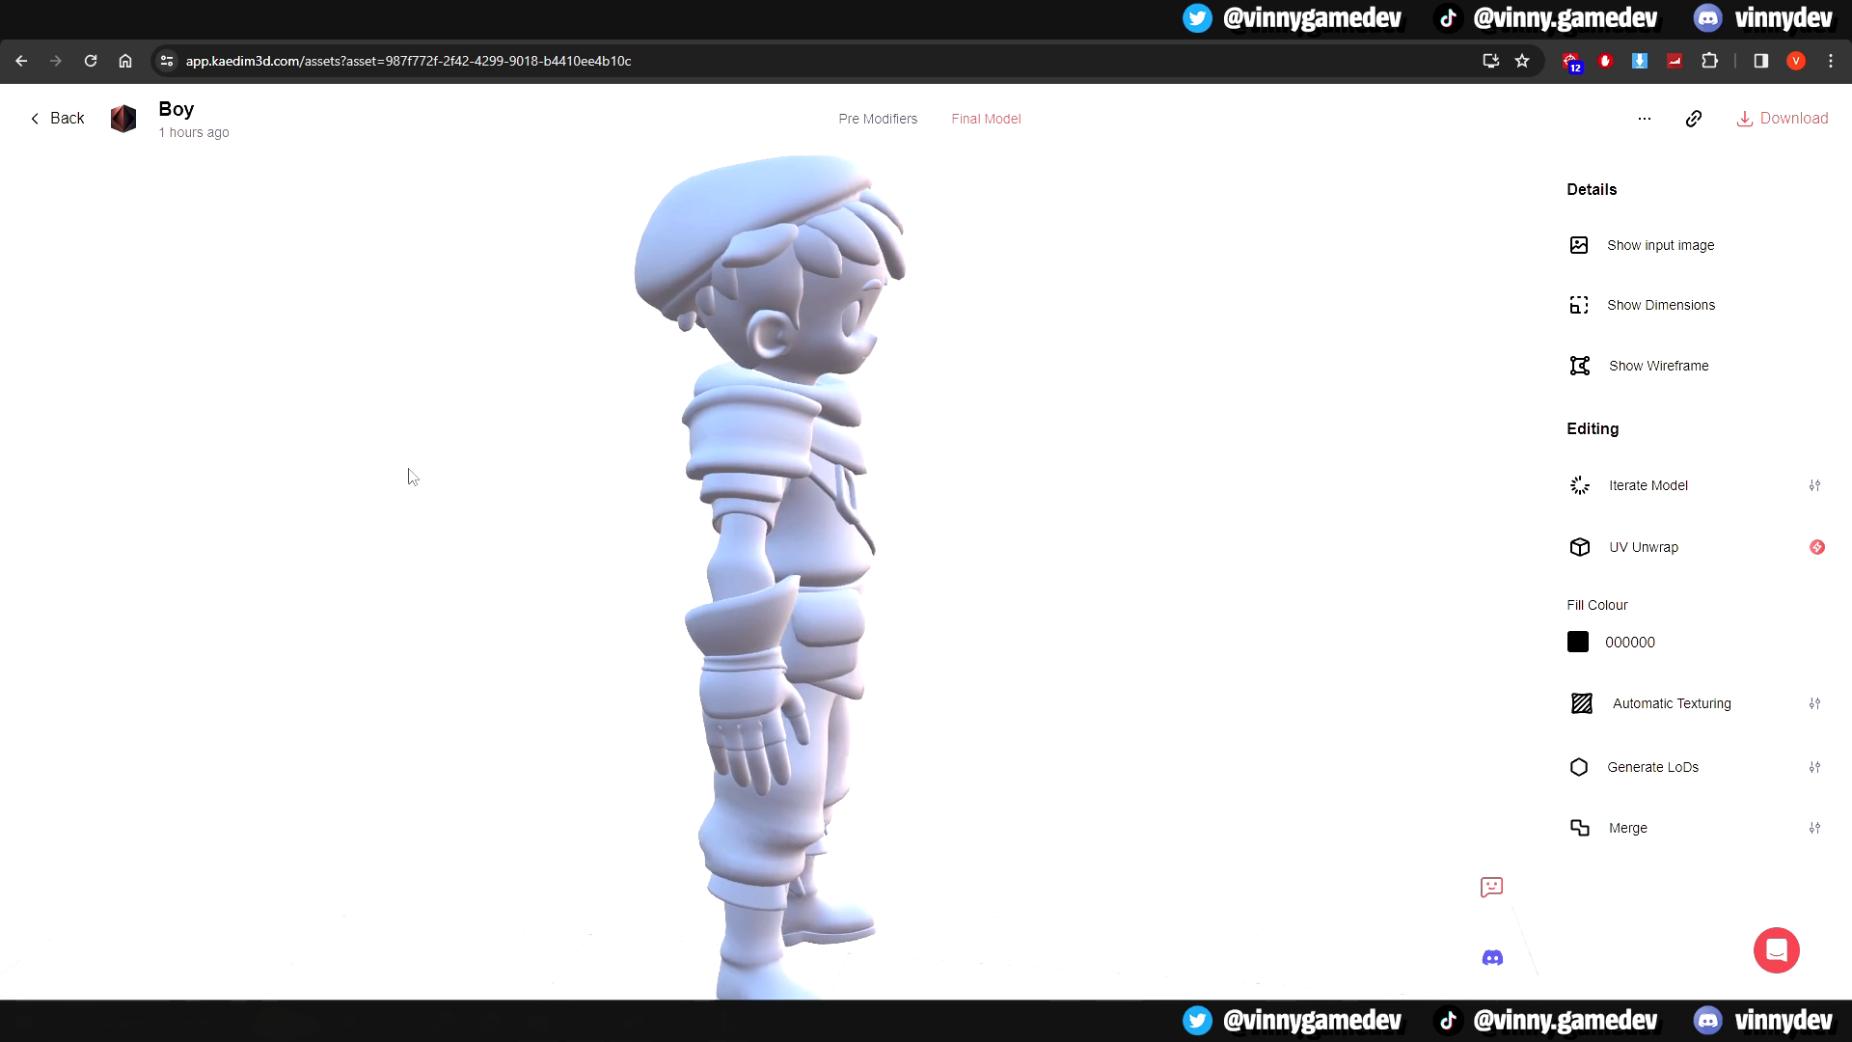
{"action": "left_click_drag", "start_coordinate": [412, 477], "coordinate": [800, 381]}
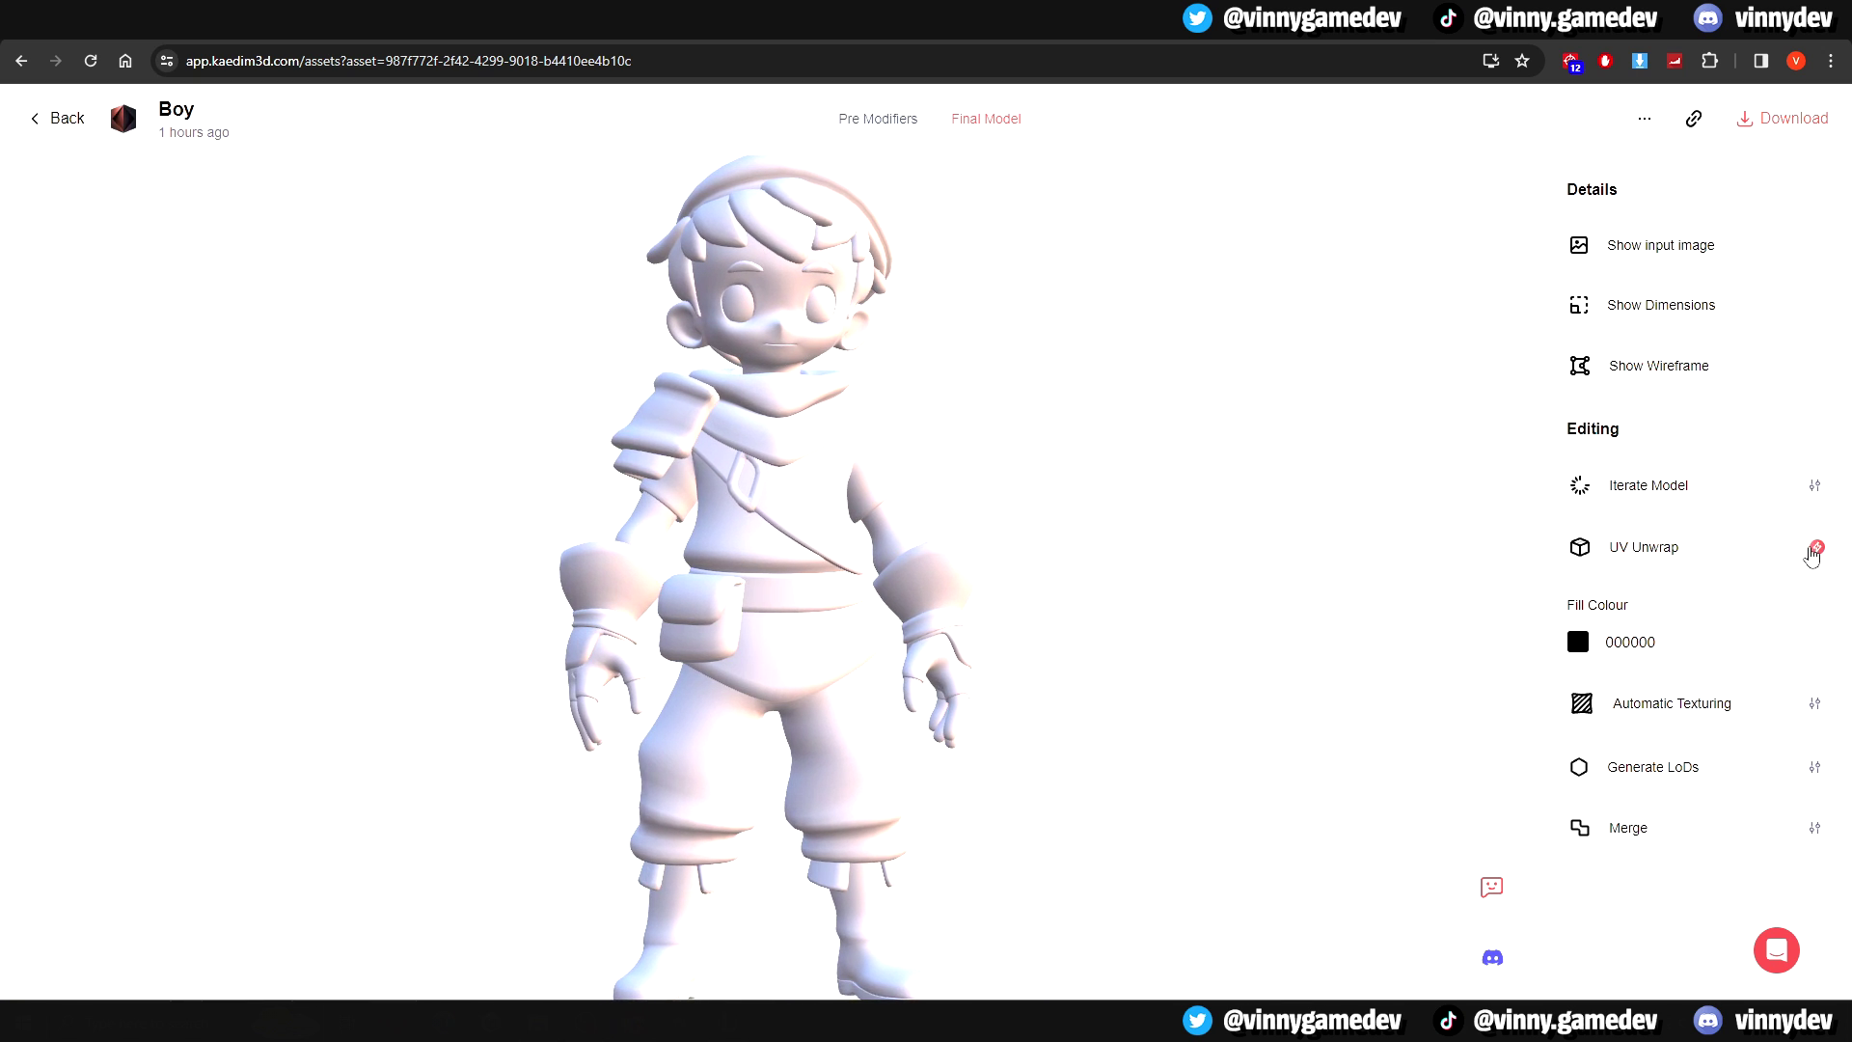
{"action": "left_click", "coordinate": [1642, 708]}
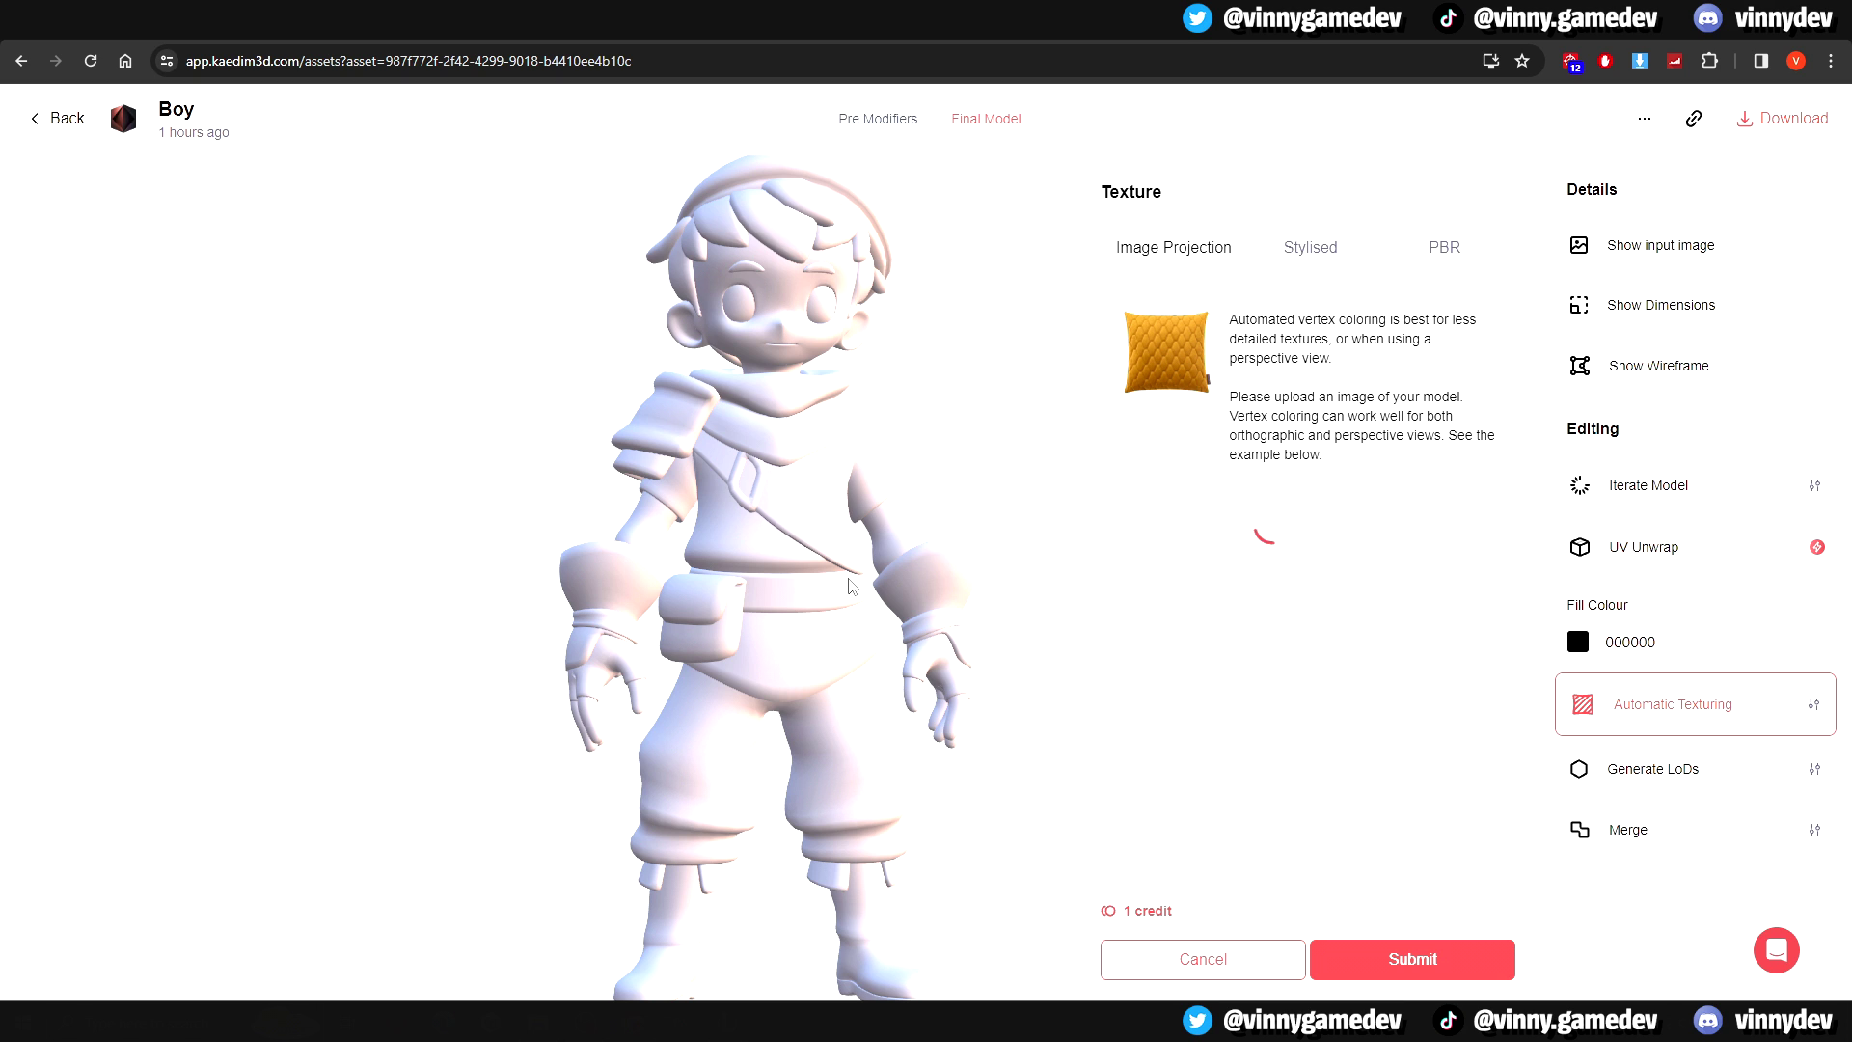
- Orbit the auto-textured Boy, then show Photoshop's front-view Layer 1 at 53% opacity
{"action": "left_click_drag", "start_coordinate": [888, 392], "coordinate": [1041, 476]}
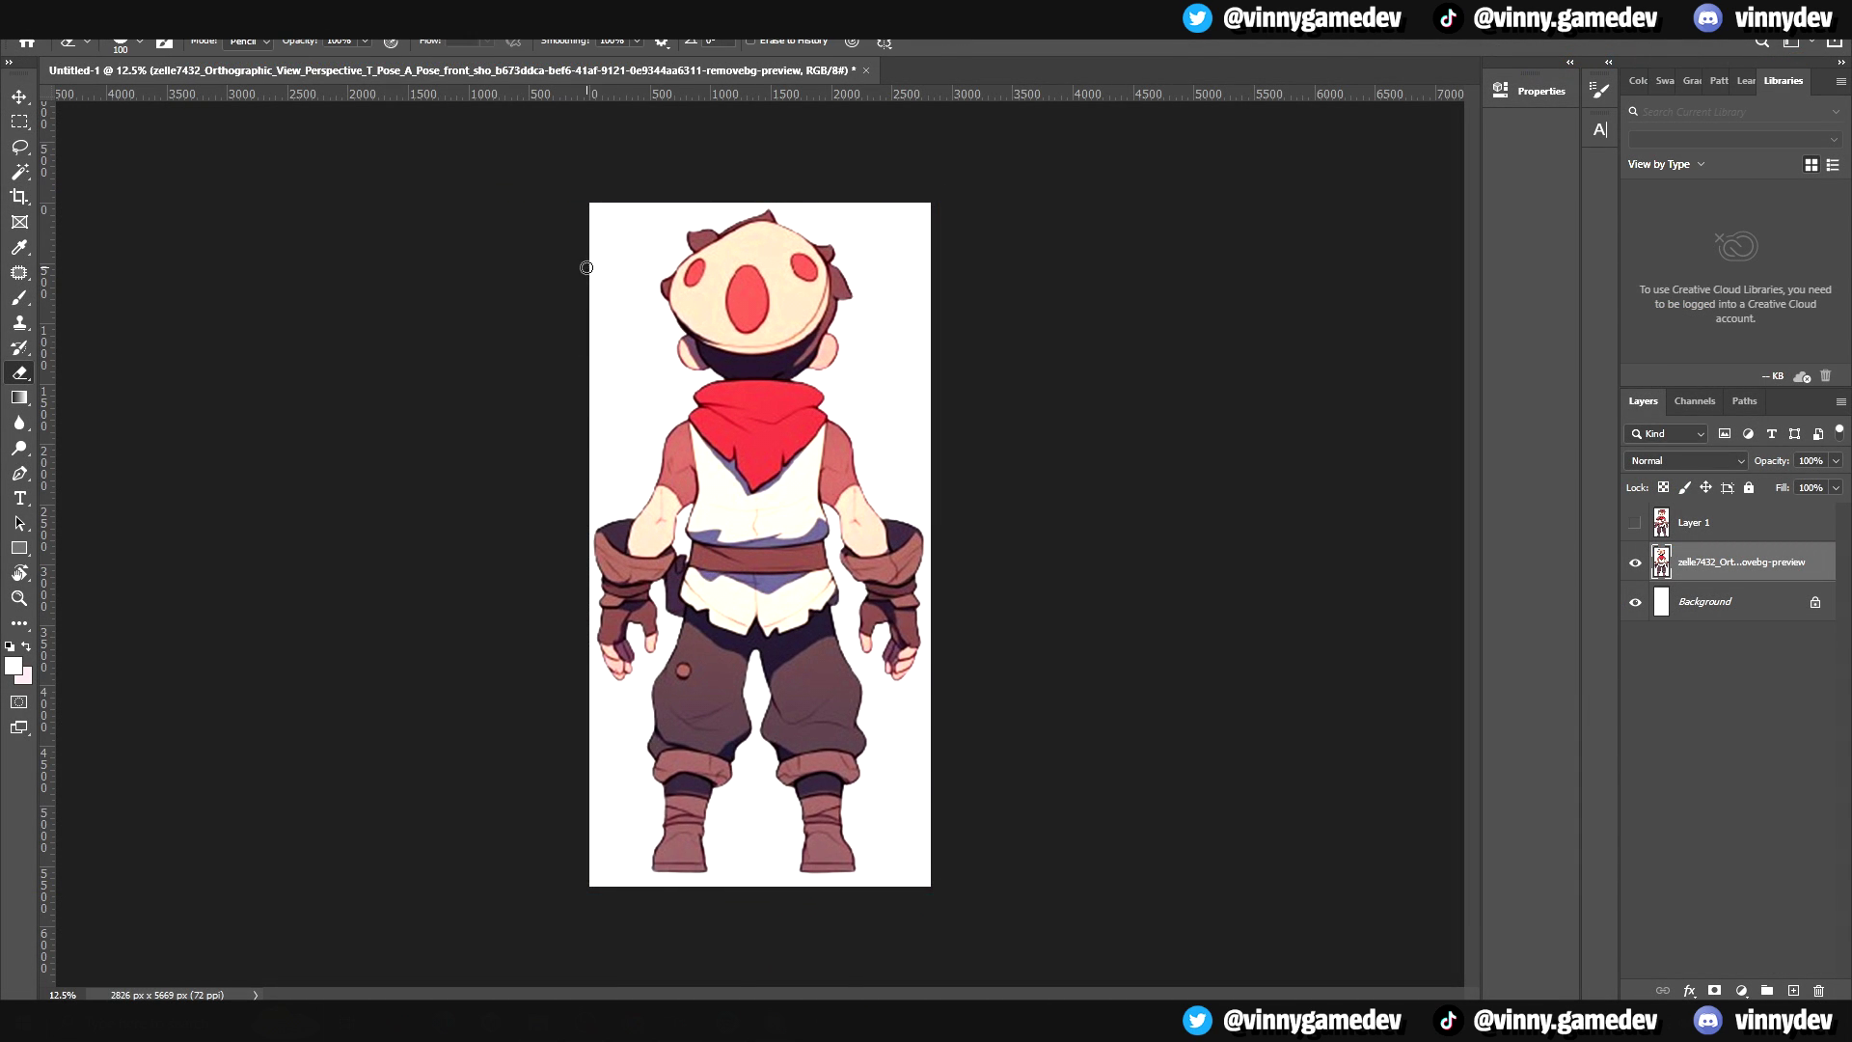
{"action": "left_click", "coordinate": [1634, 522]}
{"action": "left_click", "coordinate": [1707, 522]}
{"action": "left_click", "coordinate": [1835, 460]}
{"action": "left_click_drag", "start_coordinate": [1840, 481], "coordinate": [1796, 483]}
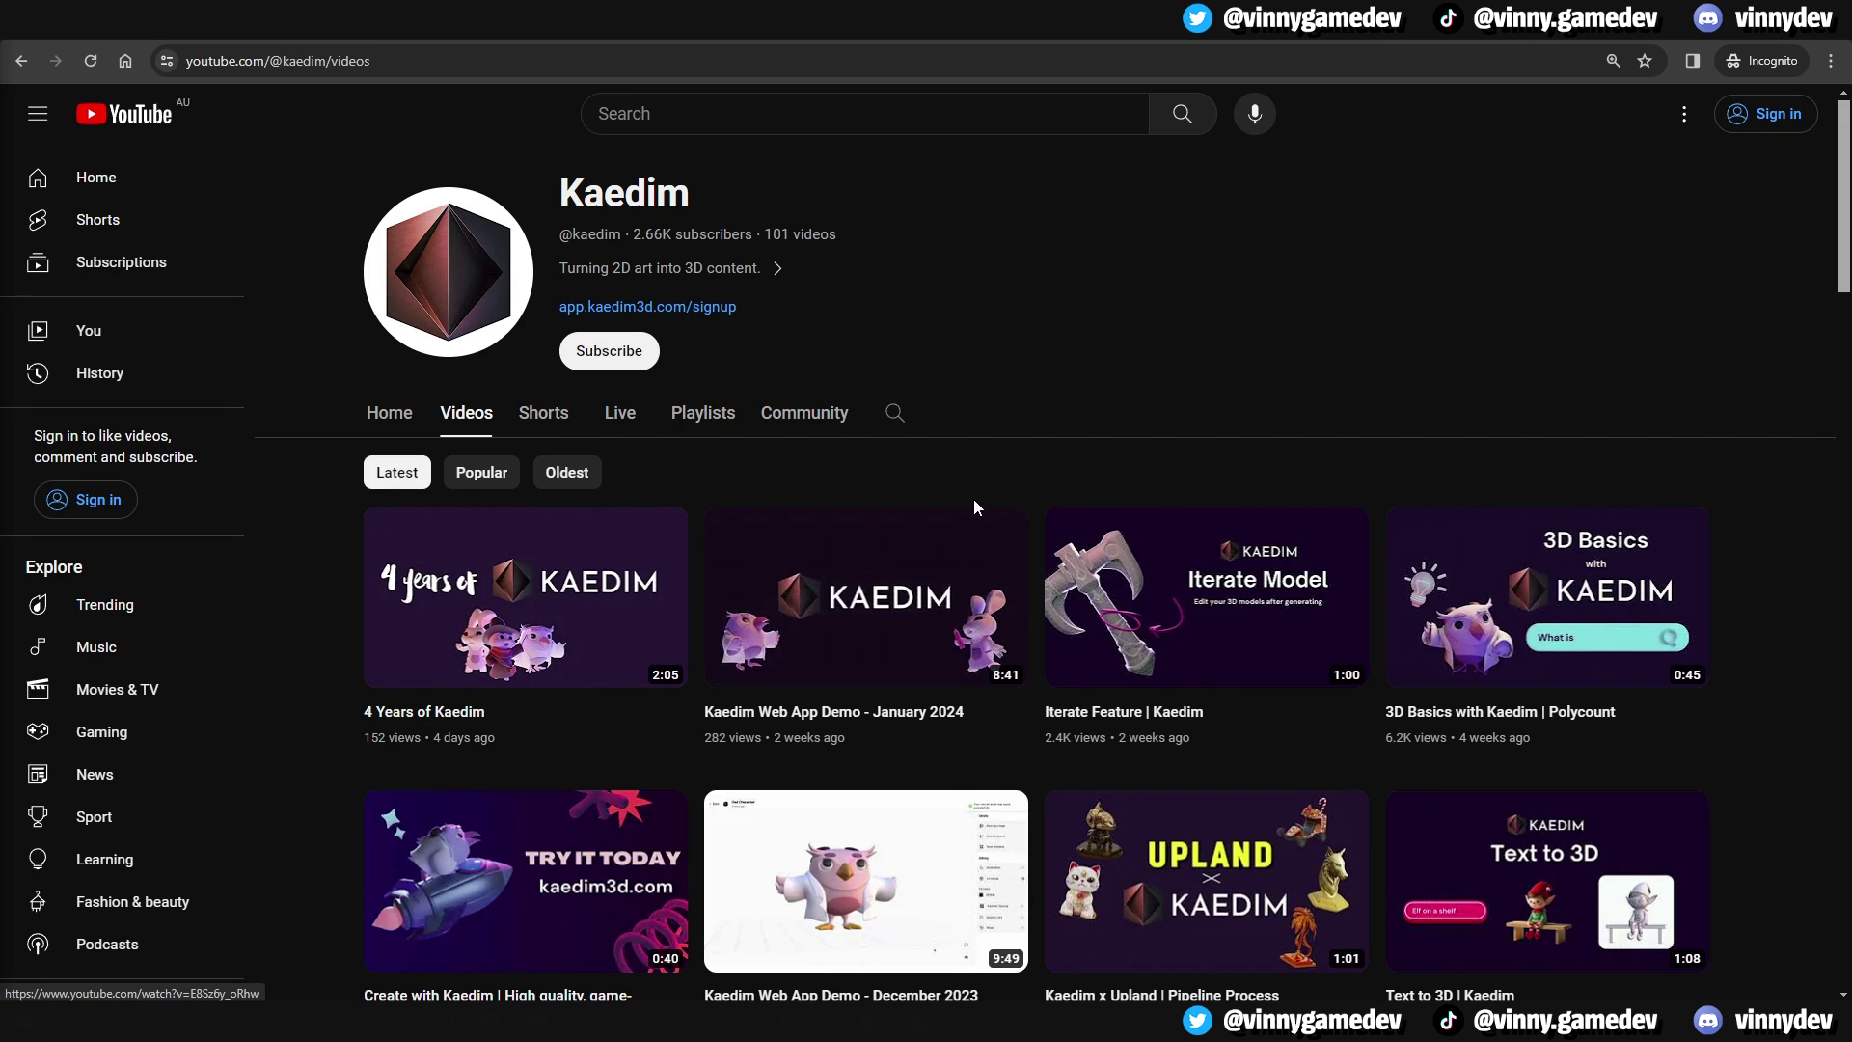
{"action": "scroll", "coordinate": [975, 502], "scroll_direction": "down", "scroll_amount": 15}
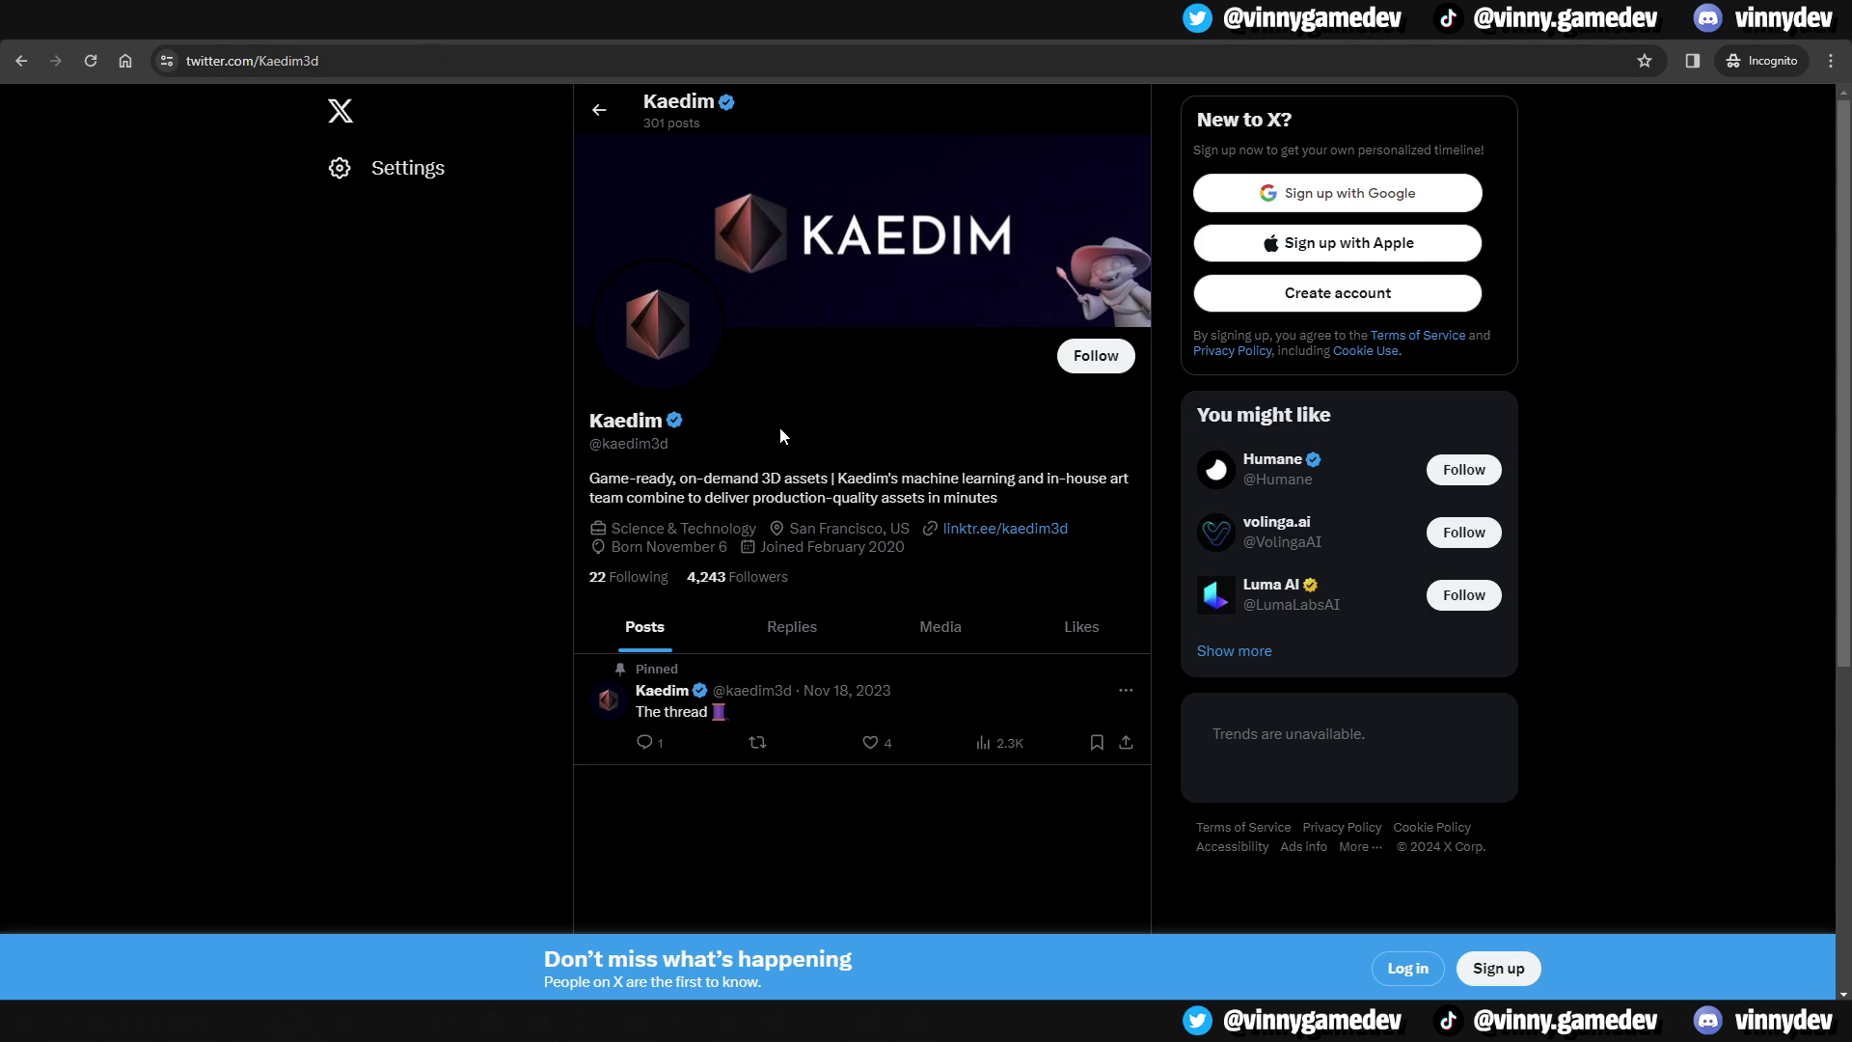
- Browse Kaedim's YouTube and TikTok pages, then view the Boy model's Stylised texturing options at 2048 resolution
{"action": "scroll", "coordinate": [779, 426], "scroll_direction": "down", "scroll_amount": 3}
{"action": "scroll", "coordinate": [814, 436], "scroll_direction": "up", "scroll_amount": 3}
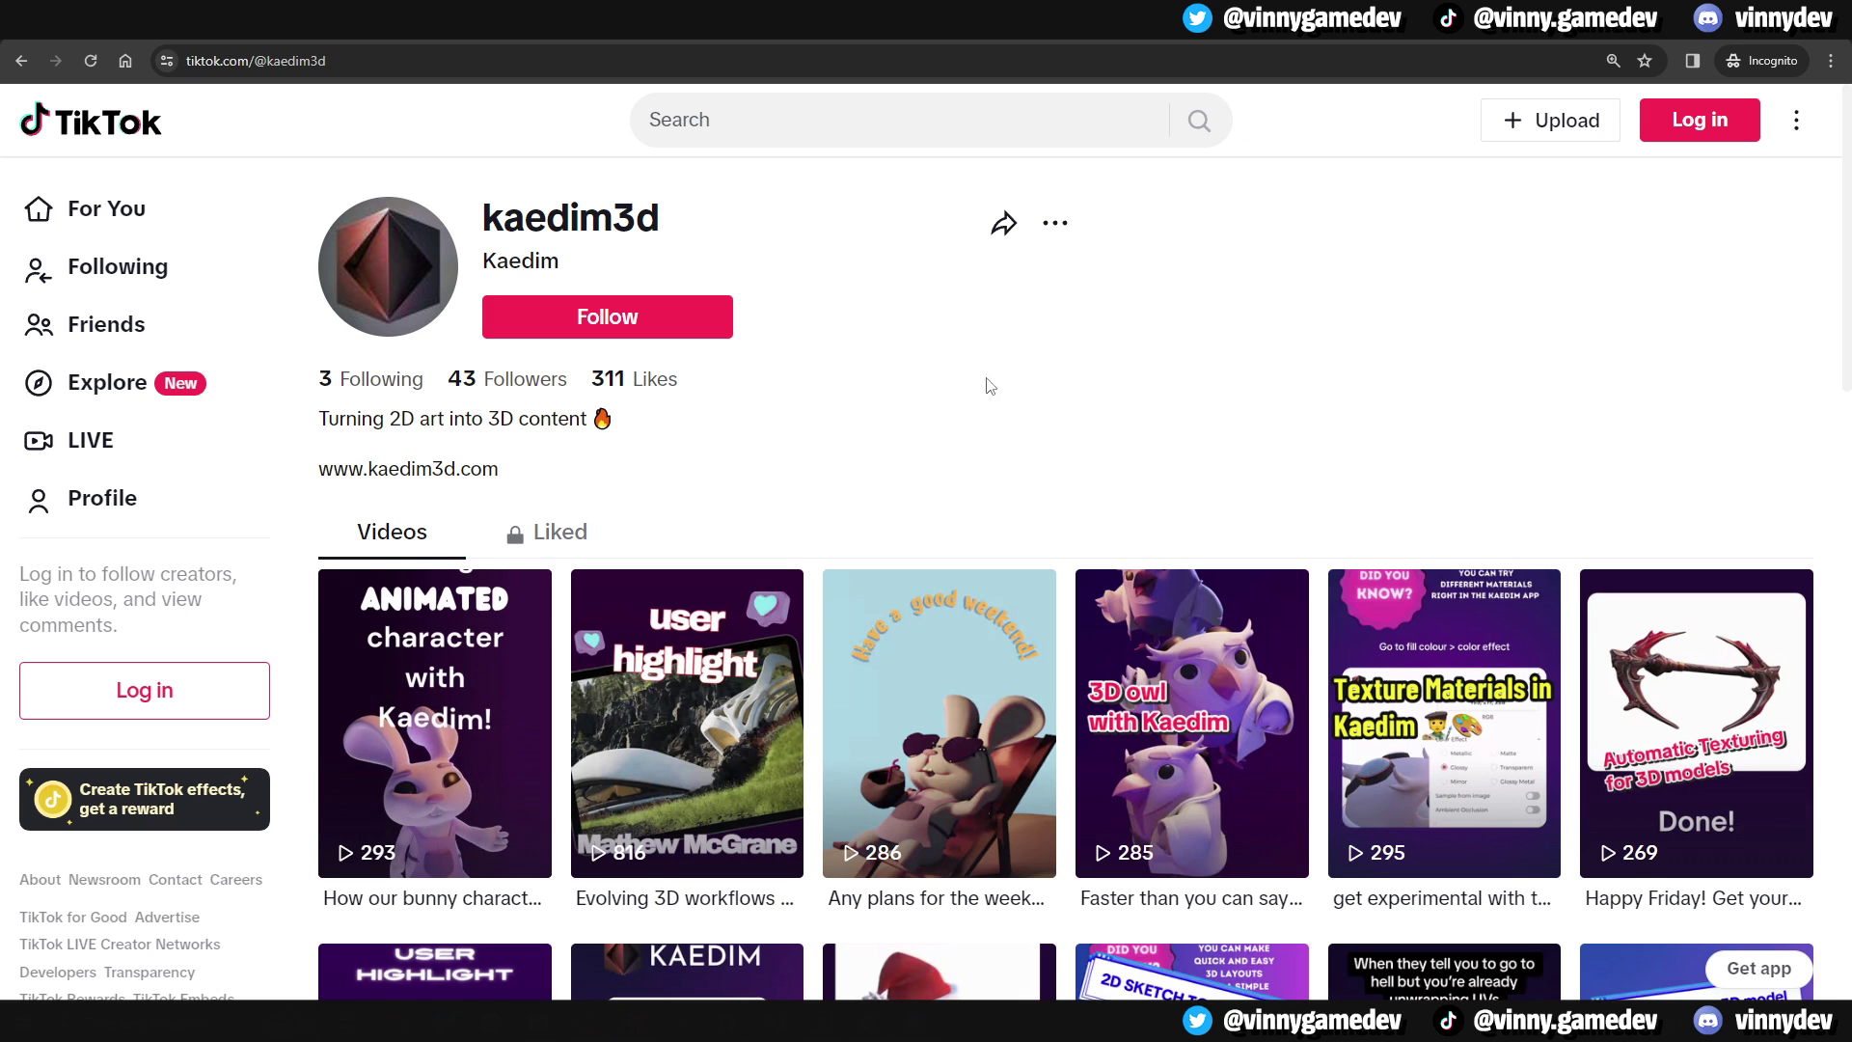
{"action": "scroll", "coordinate": [988, 385], "scroll_direction": "down", "scroll_amount": 18}
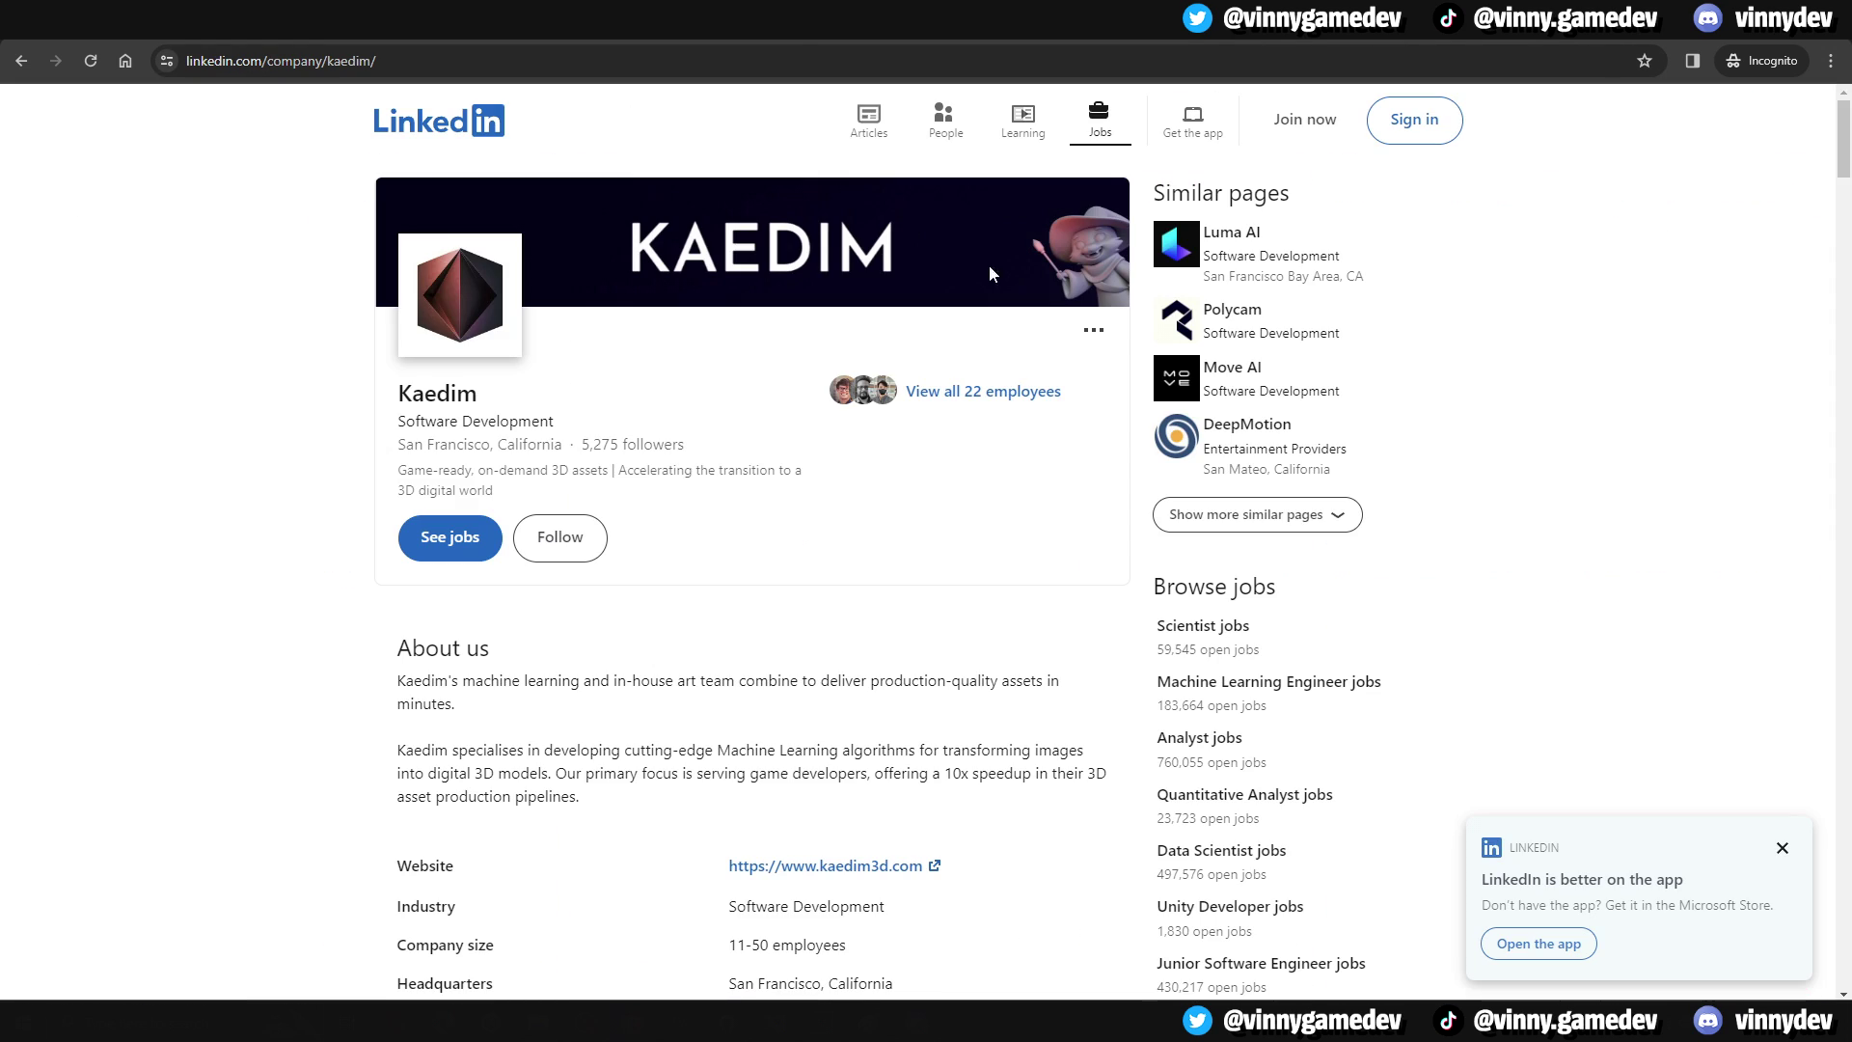
{"action": "scroll", "coordinate": [1194, 415], "scroll_direction": "down", "scroll_amount": 6}
{"action": "scroll", "coordinate": [1194, 414], "scroll_direction": "down", "scroll_amount": 4}
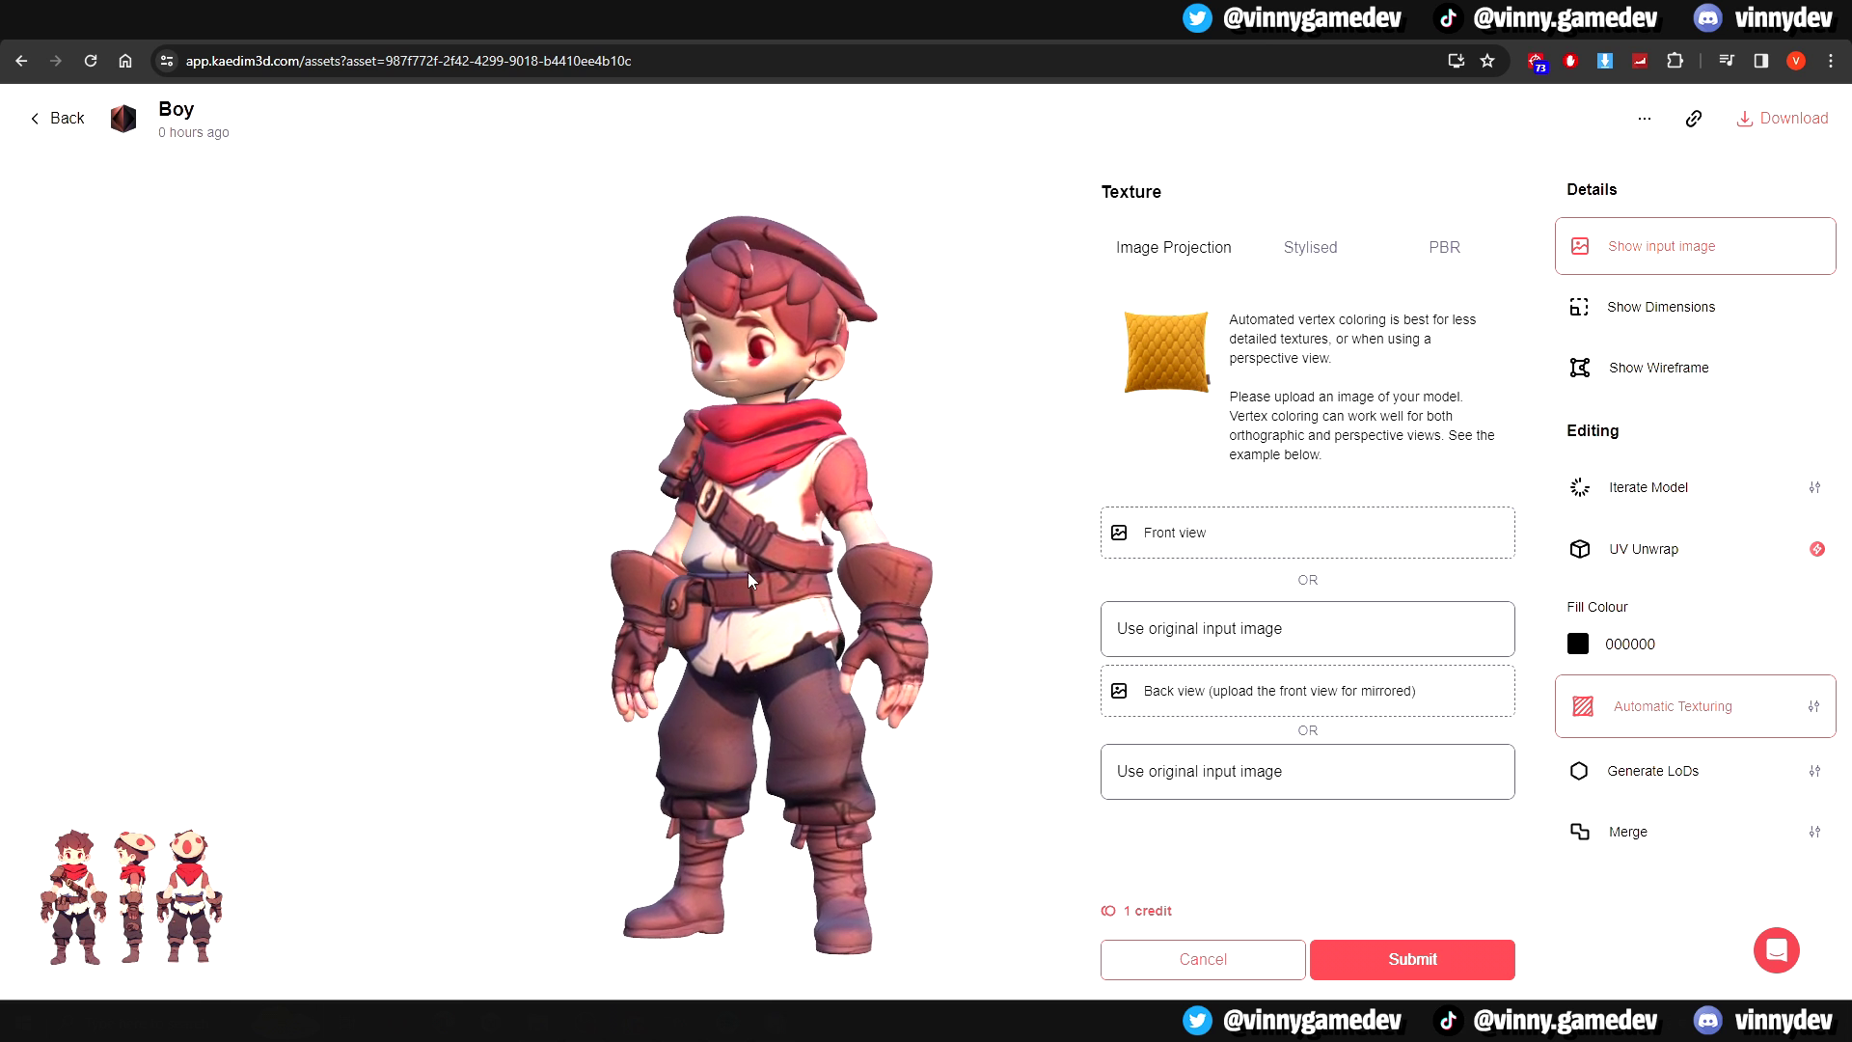
{"action": "left_click_drag", "start_coordinate": [749, 571], "coordinate": [676, 569]}
{"action": "left_click", "coordinate": [1299, 258]}
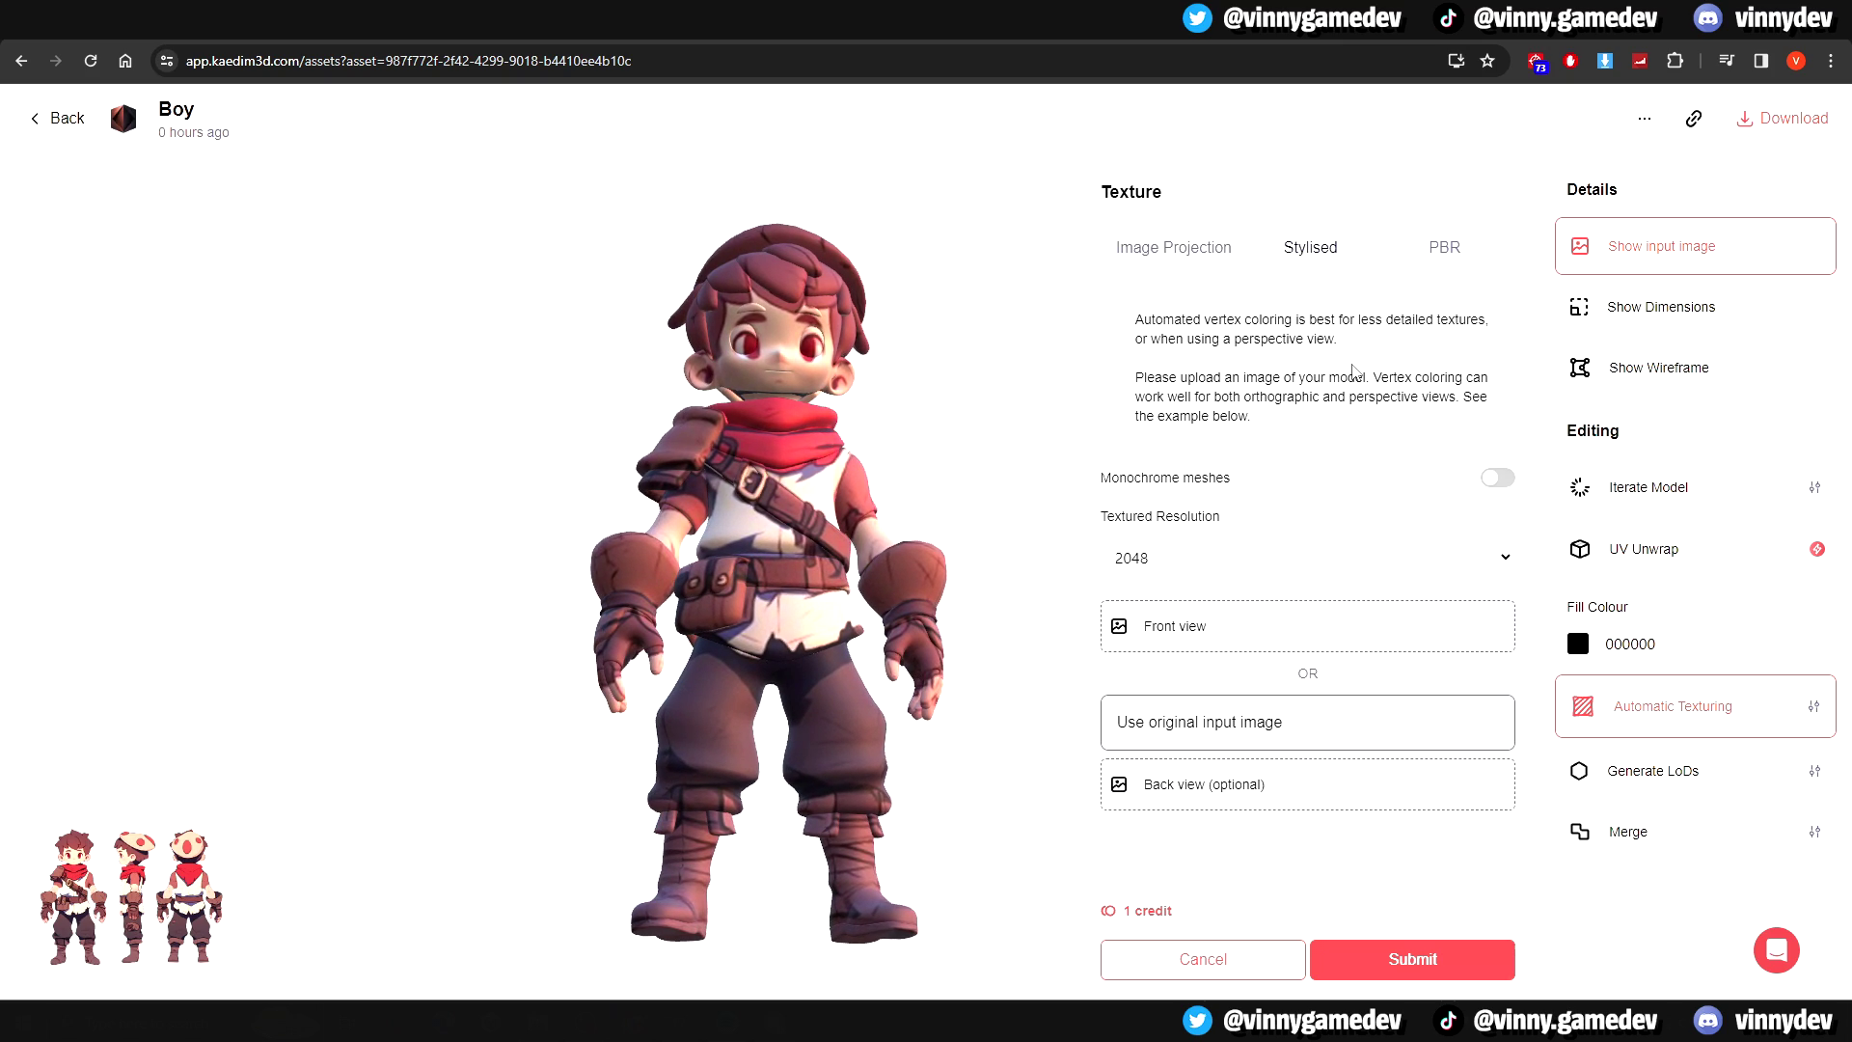